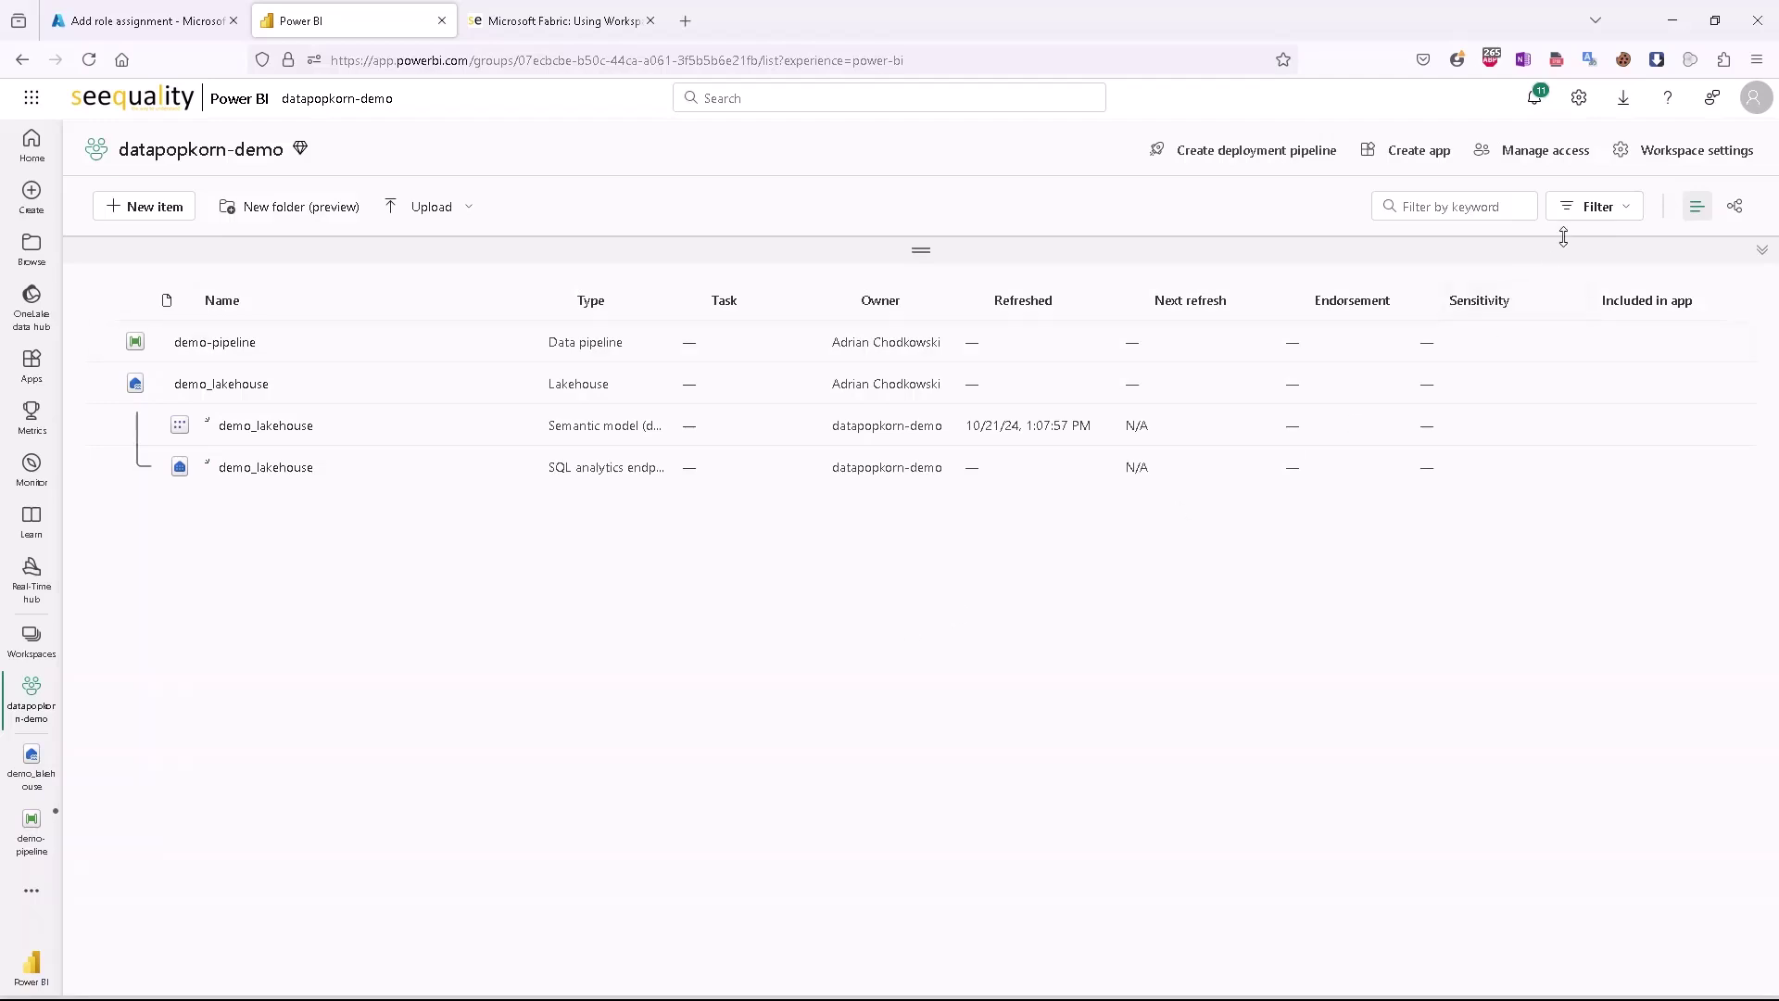
- Add an active datapopkorn-demo workspace identity from Workspace settings, then close the settings panel
{"action": "left_click", "coordinate": [1669, 151]}
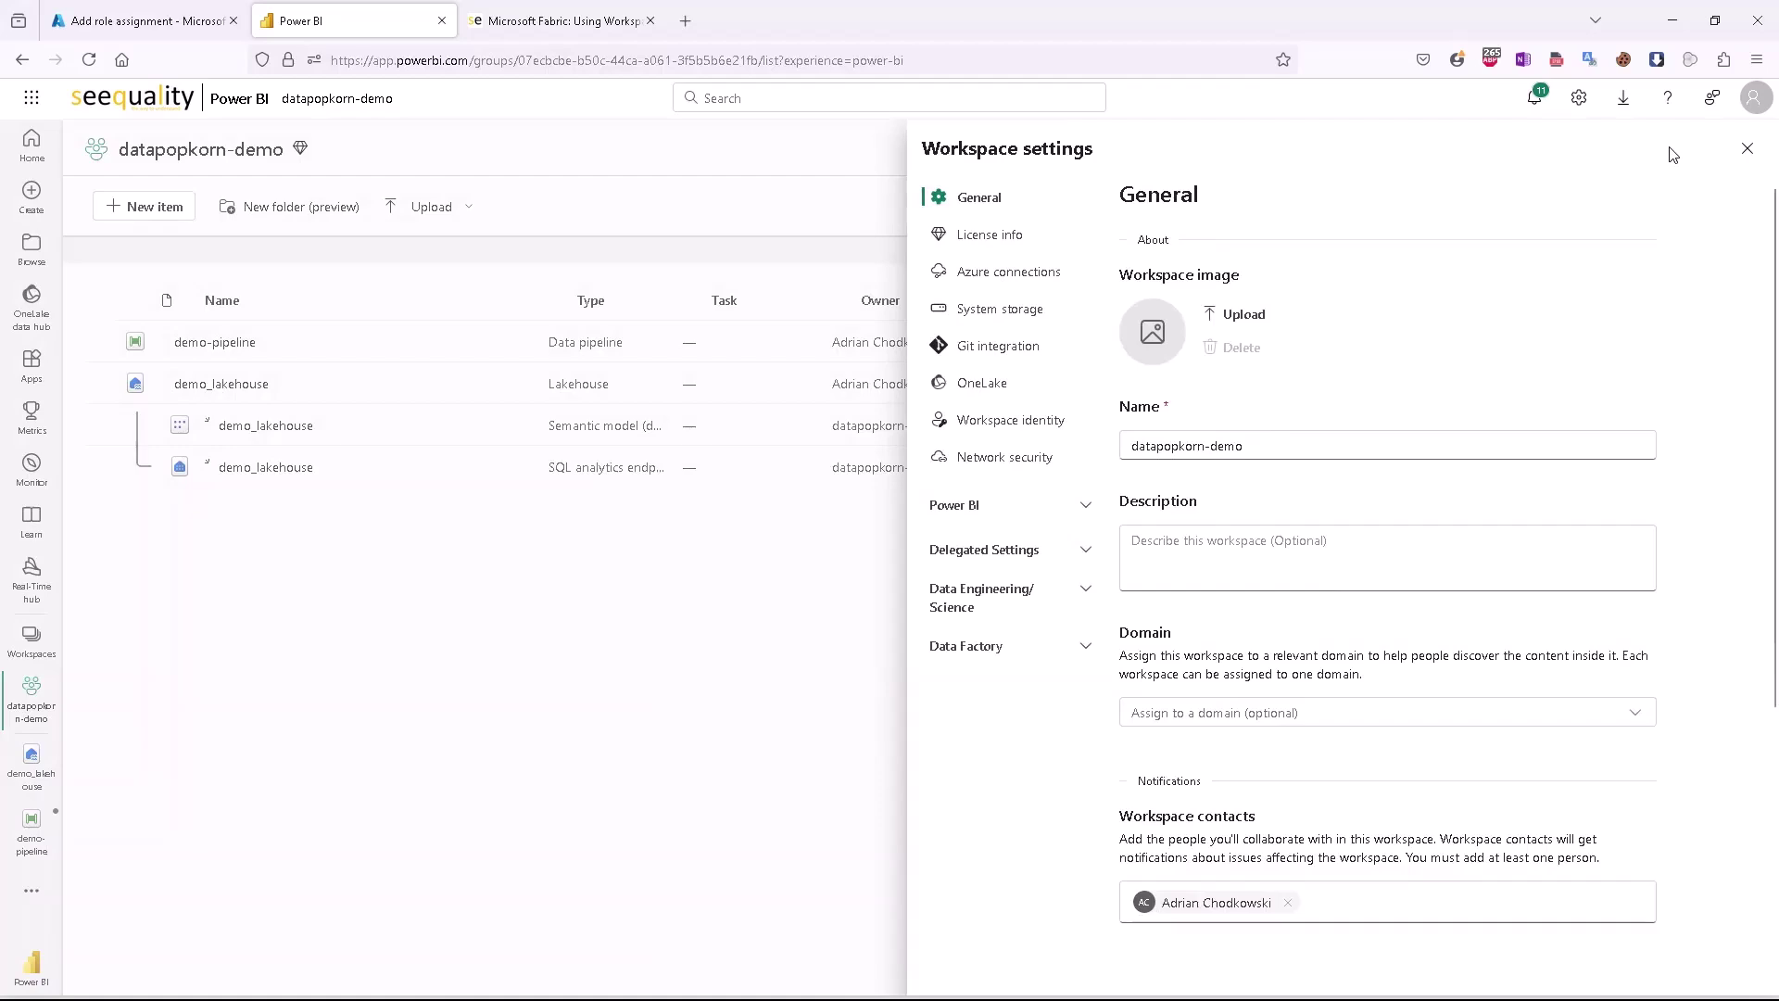
{"action": "left_click", "coordinate": [1029, 438]}
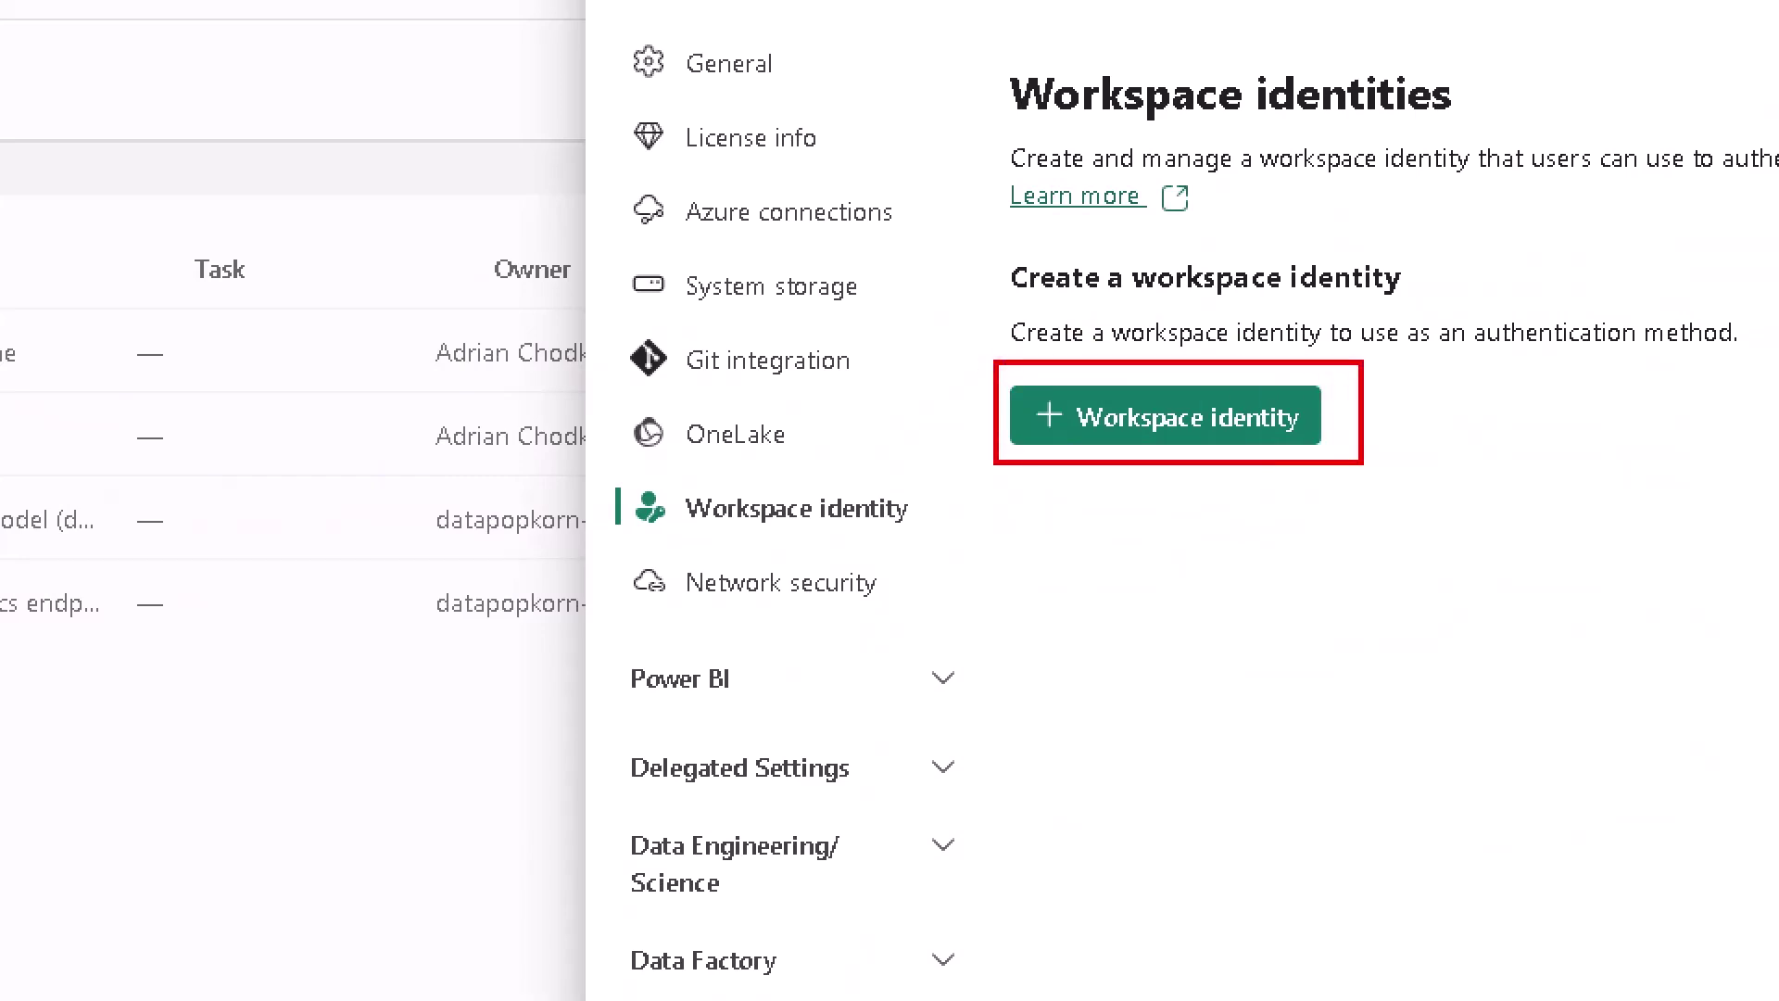
{"action": "left_click", "coordinate": [1205, 405]}
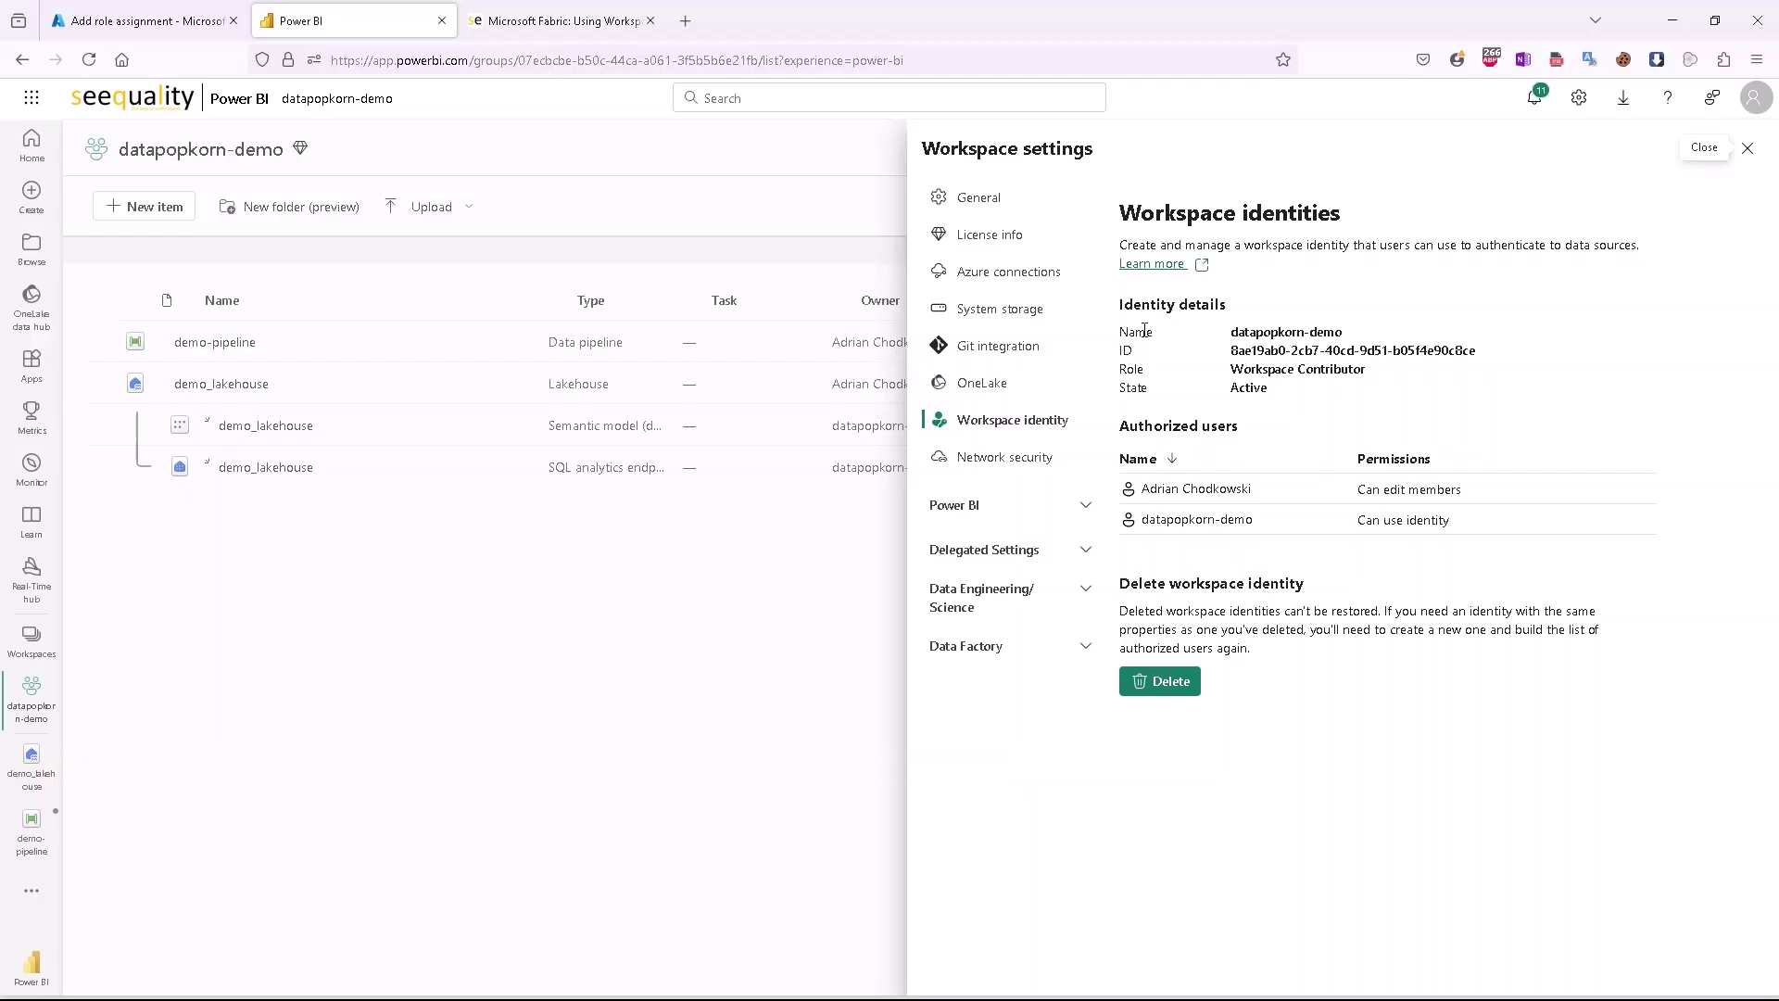
{"action": "left_click", "coordinate": [1748, 148]}
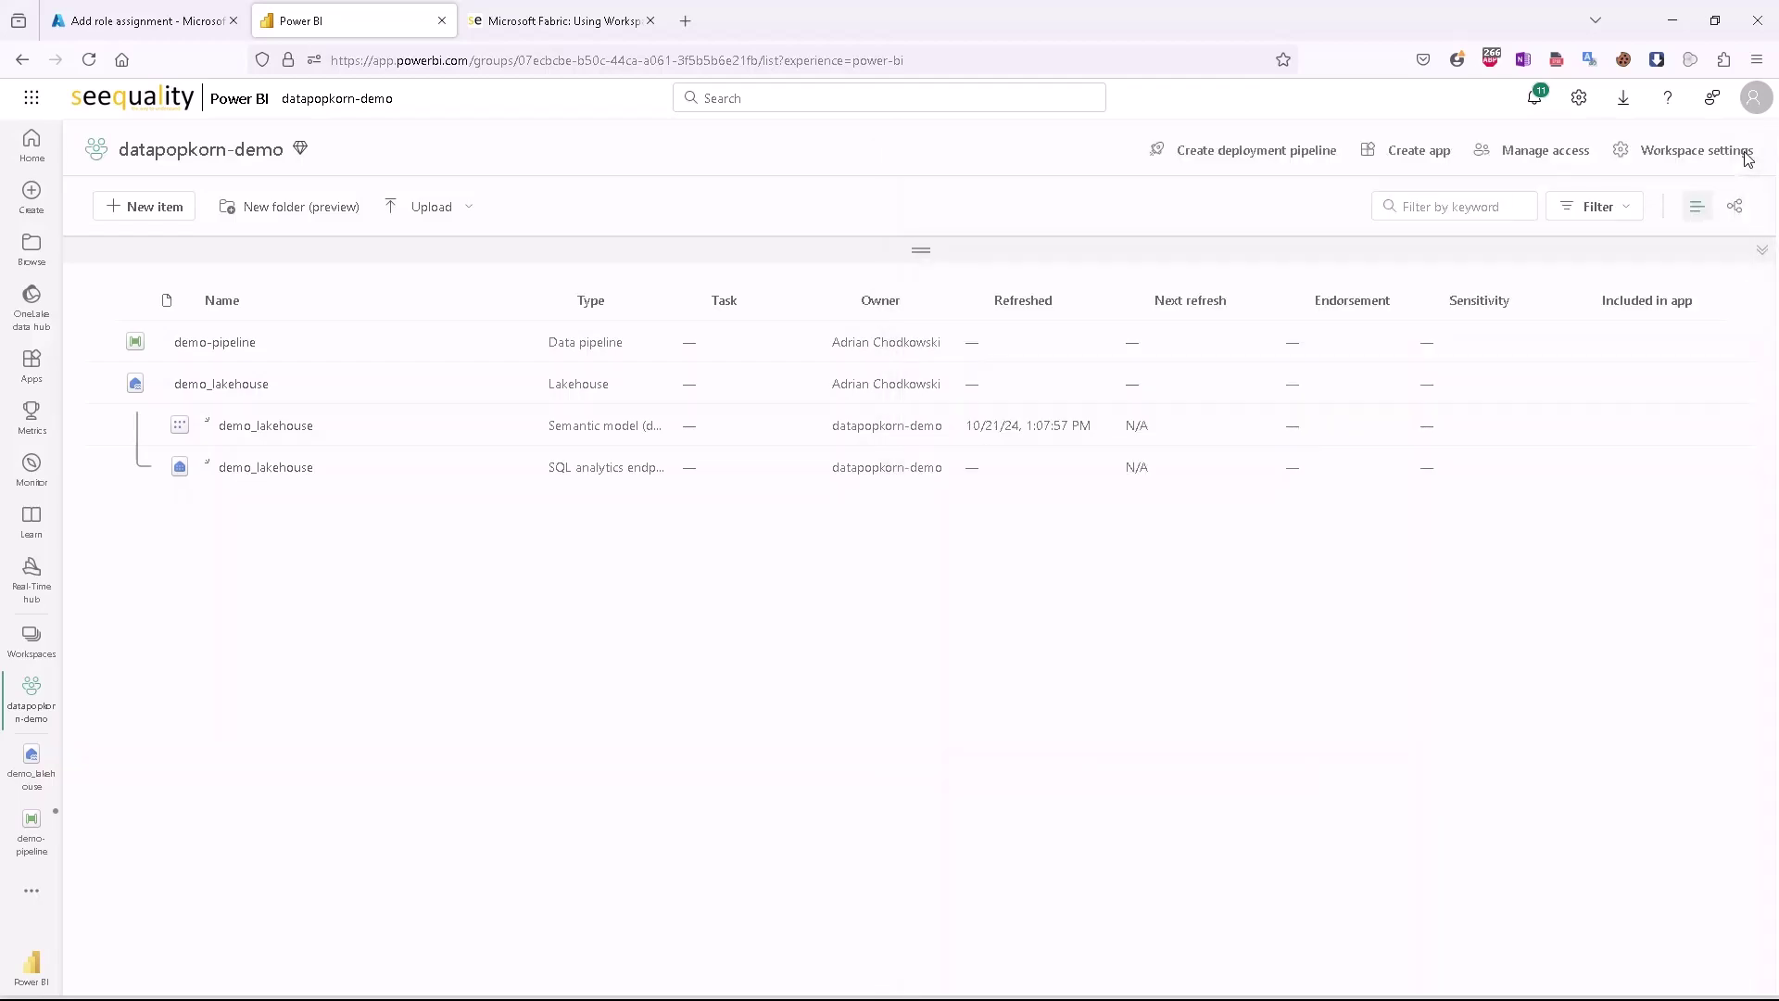
- Start a role assignment on rawdatafordemos, choosing the Storage Blob Data Contributor role
{"action": "left_click", "coordinate": [157, 21]}
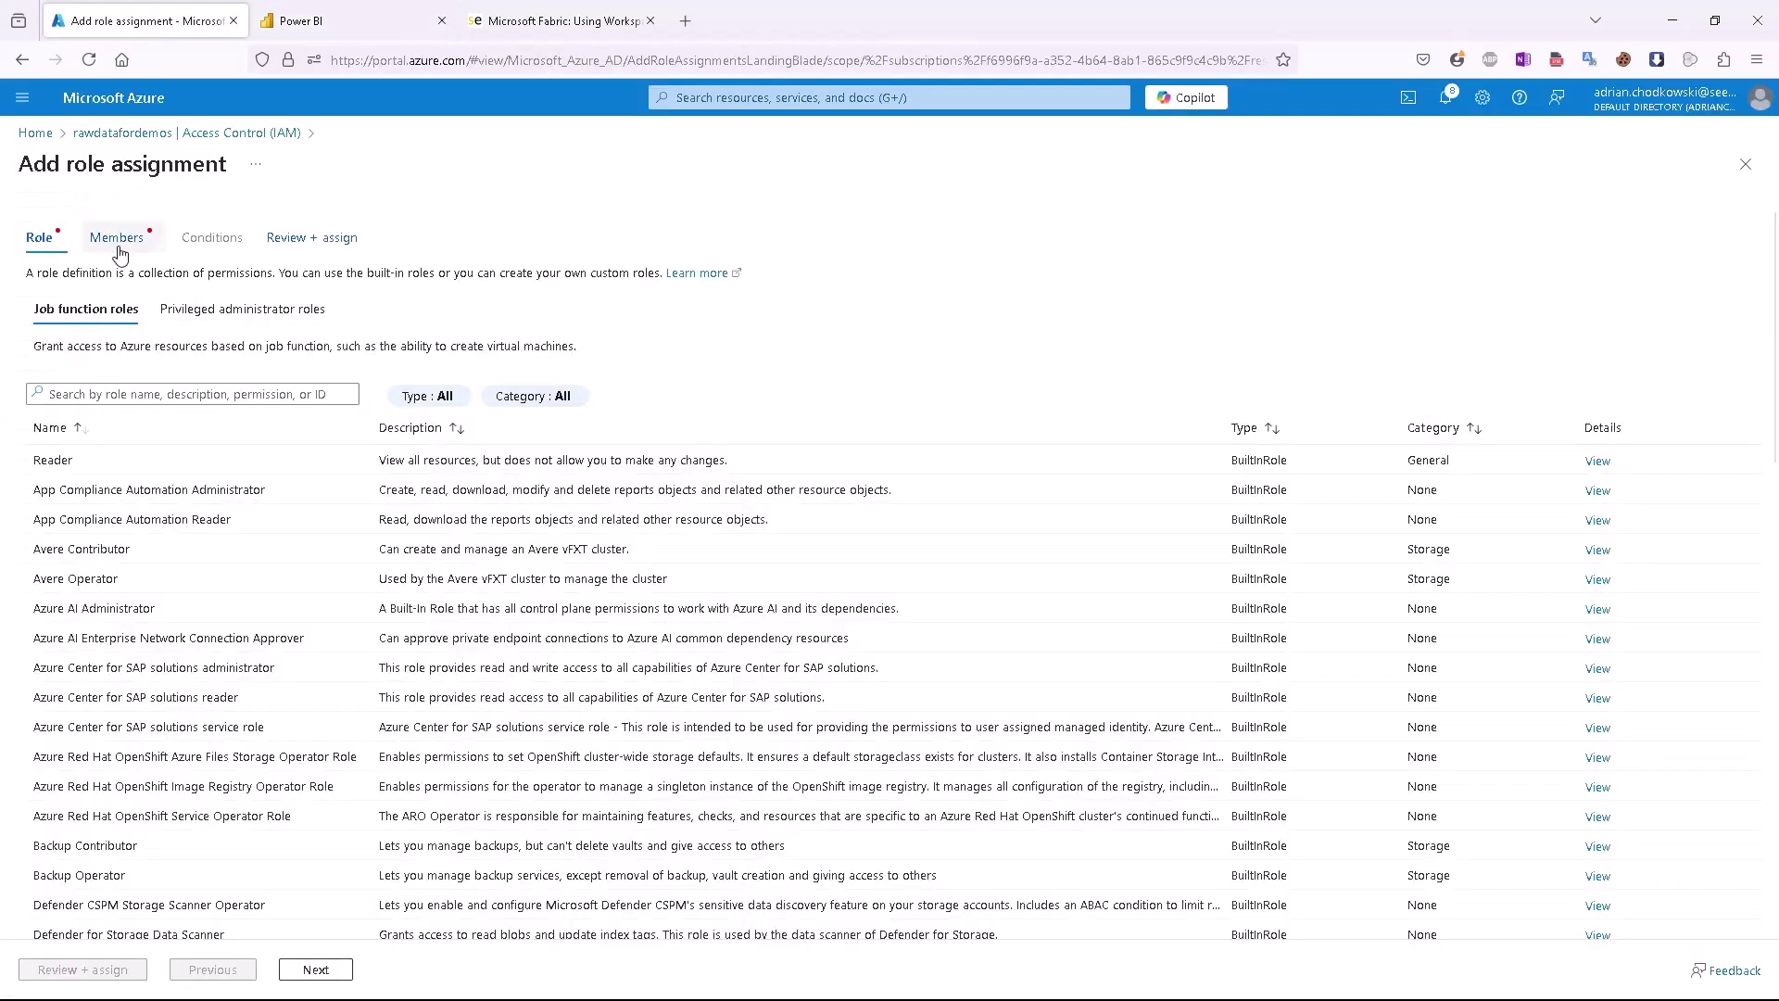
{"action": "left_click", "coordinate": [106, 135]}
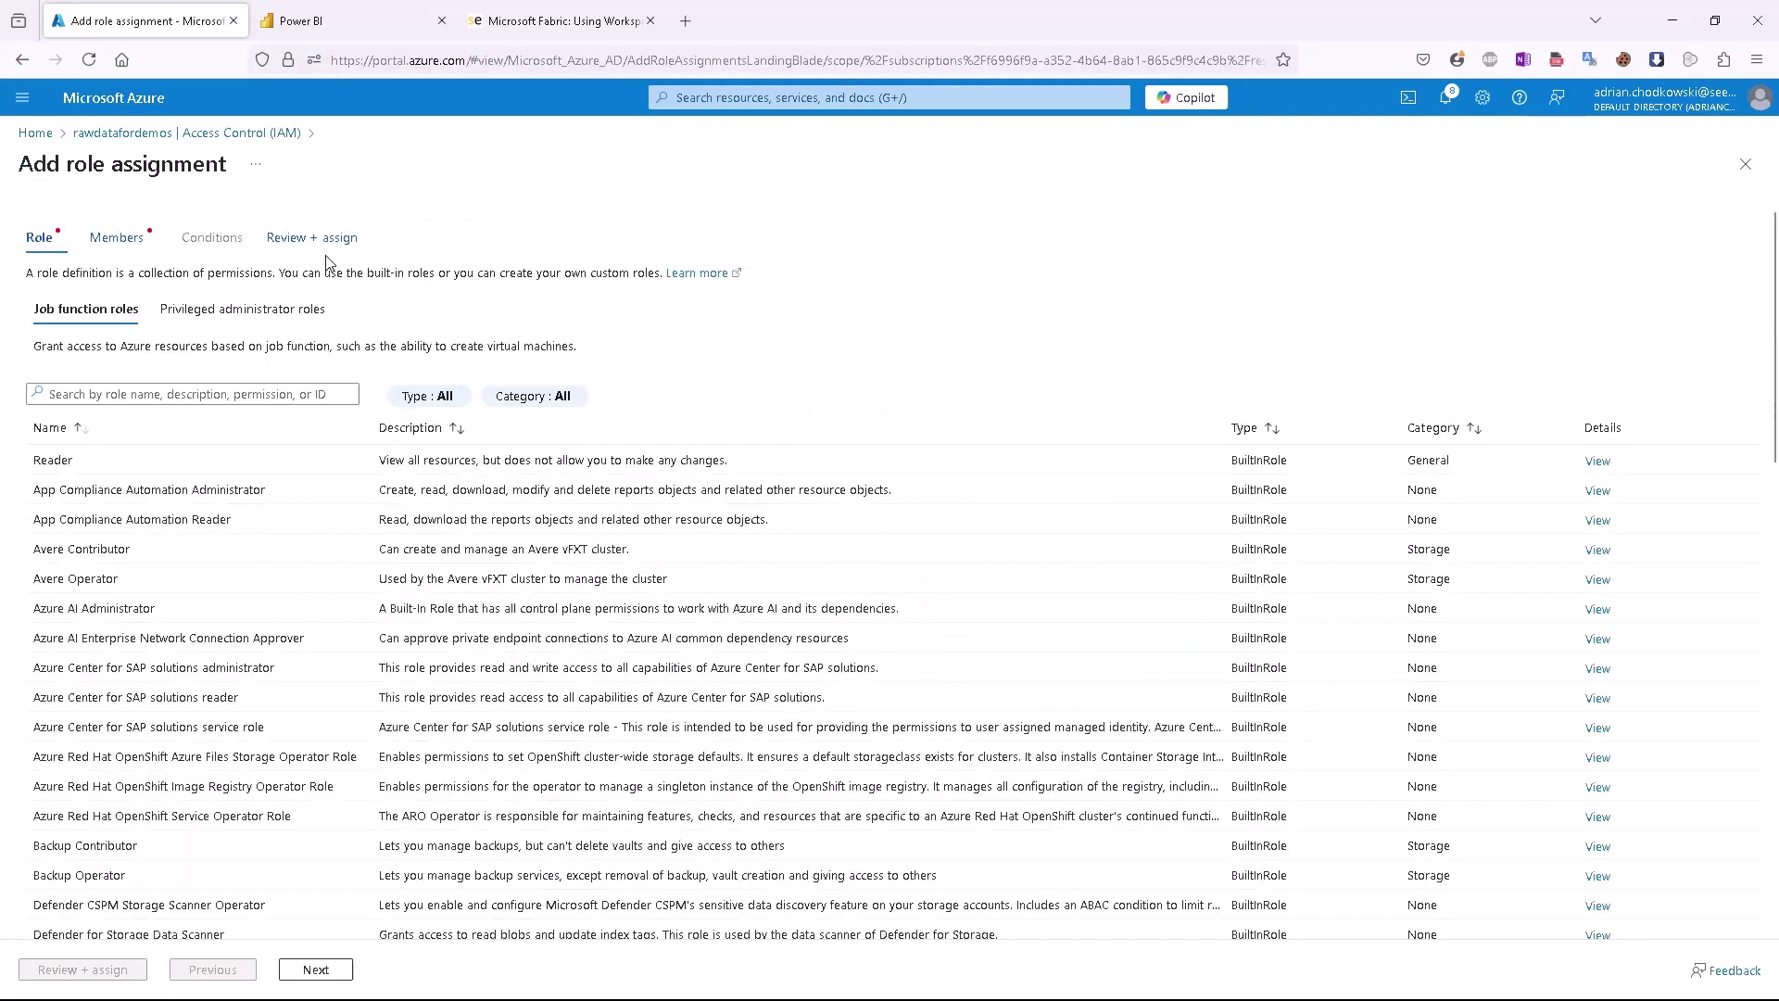
{"action": "left_click", "coordinate": [141, 393]}
{"action": "type", "text": "blob"}
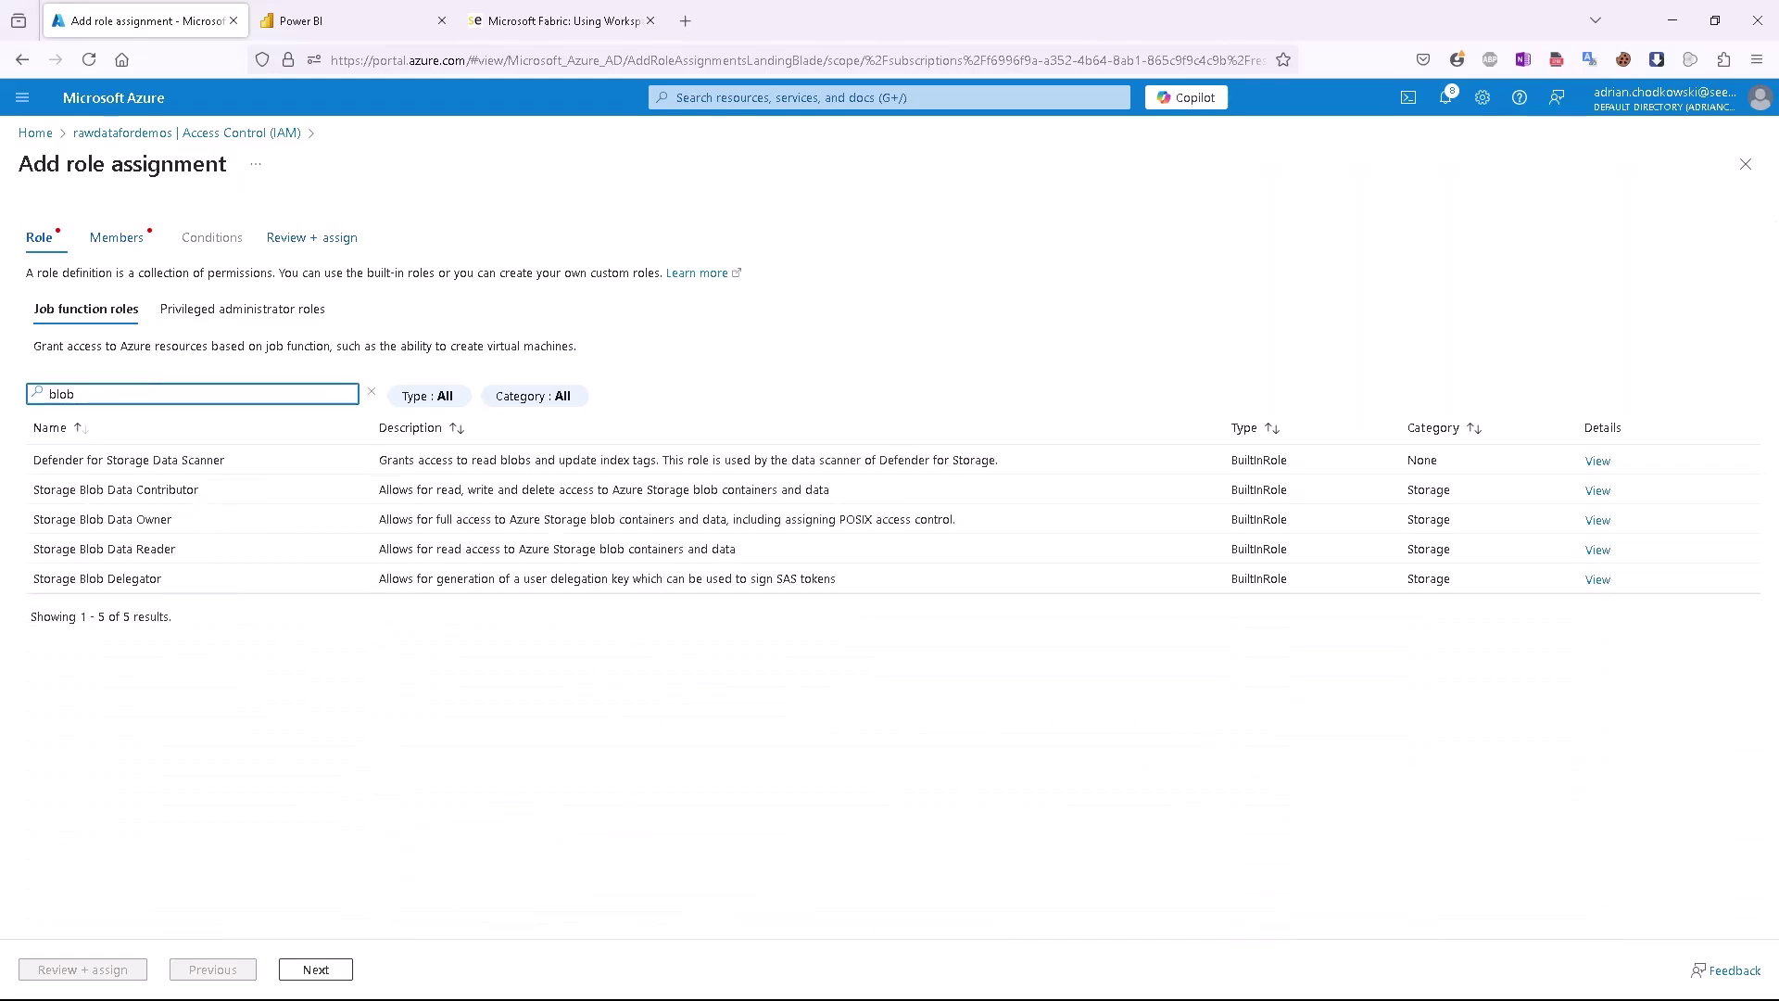
{"action": "left_click", "coordinate": [167, 489]}
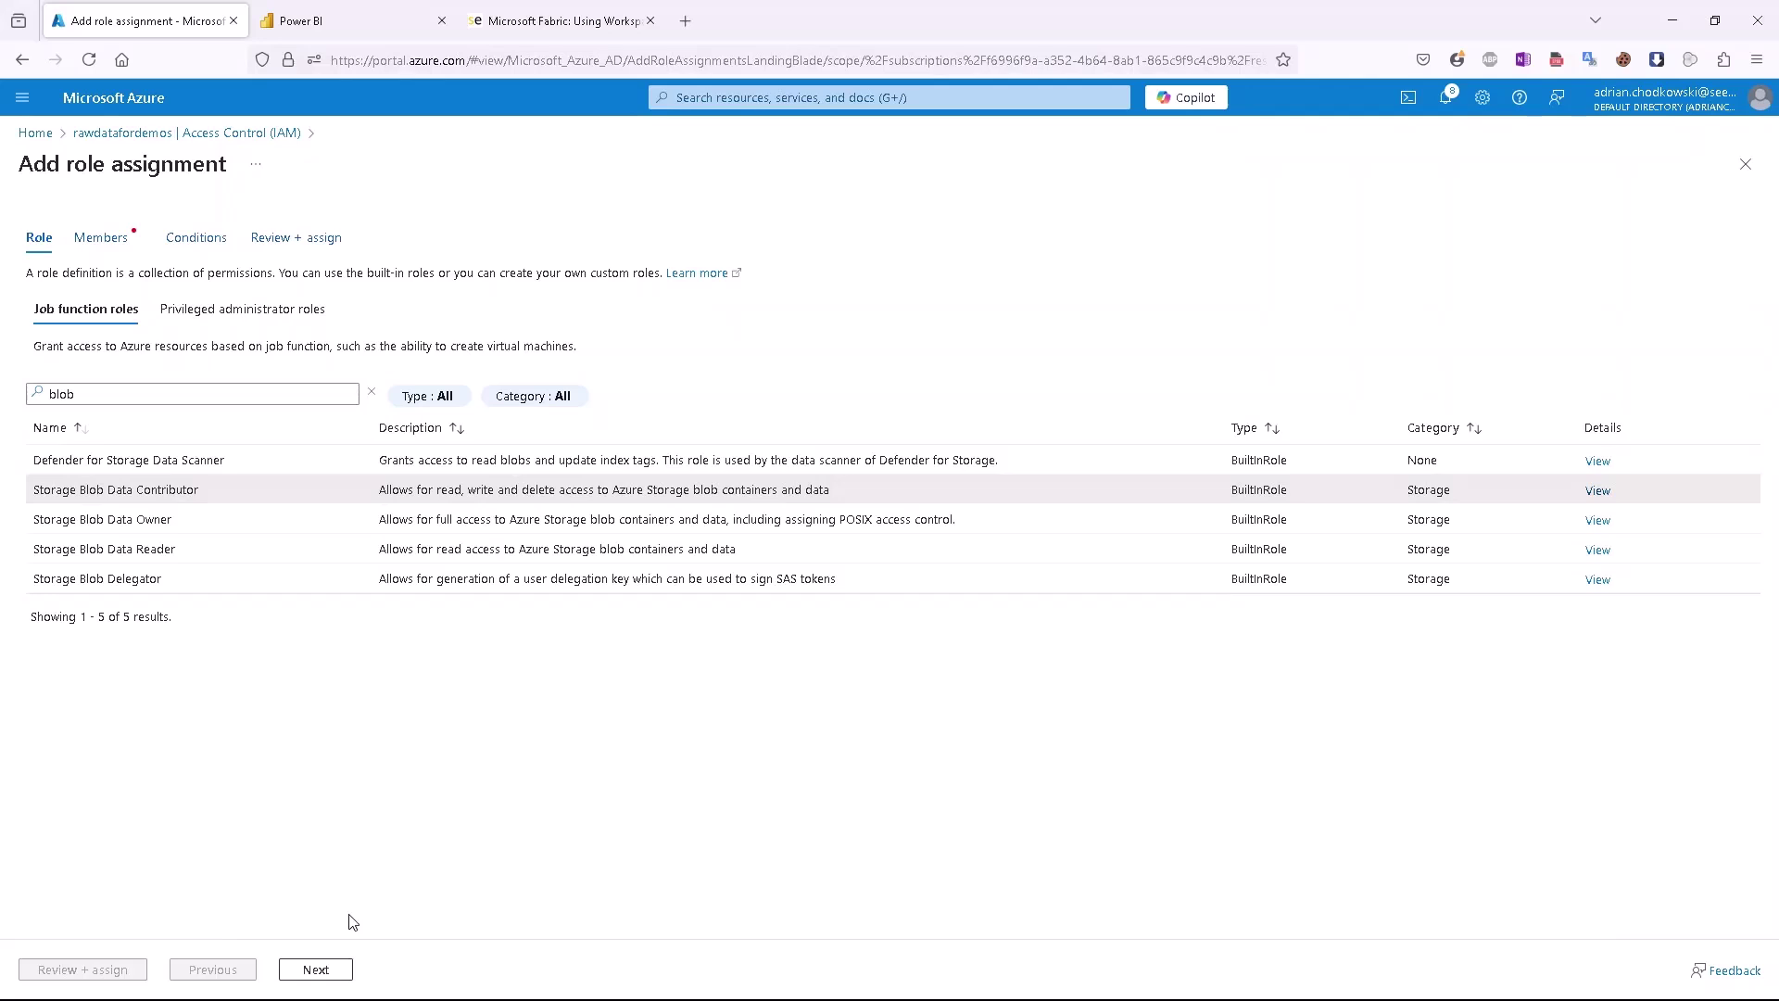
{"action": "left_click", "coordinate": [315, 970]}
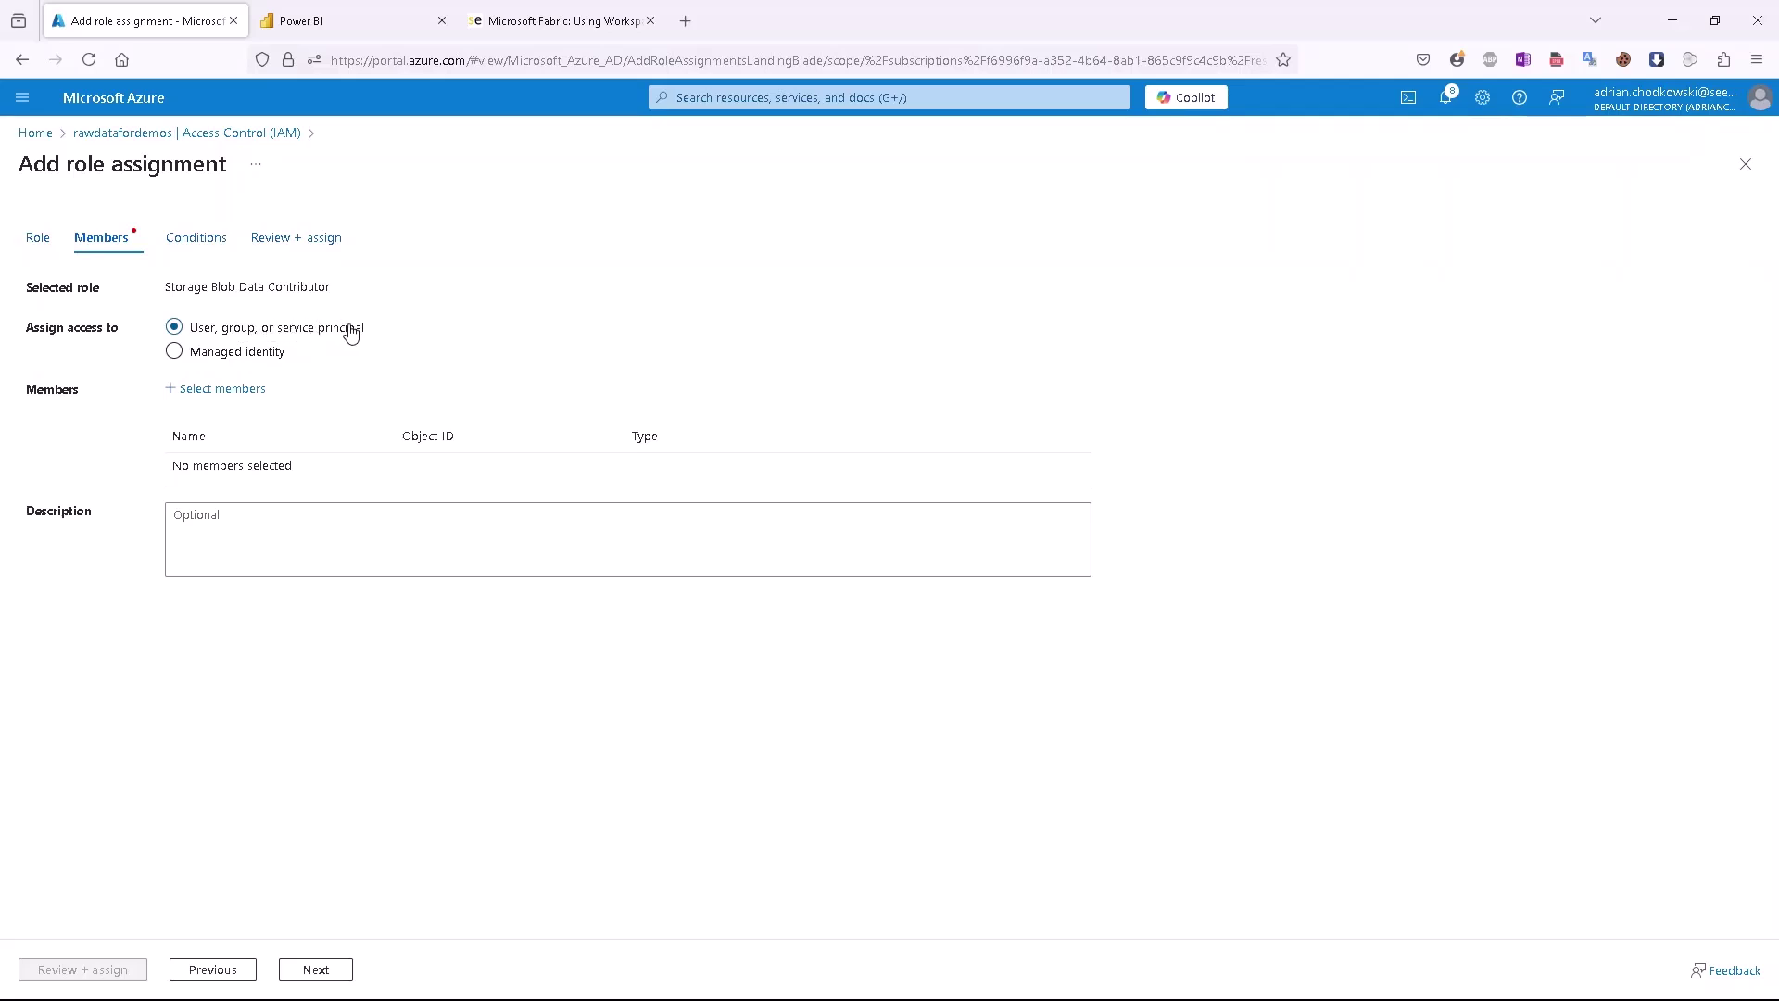
- Add the datapopkorn-demo identity as the role's member and complete Review + assign
{"action": "left_click", "coordinate": [227, 390]}
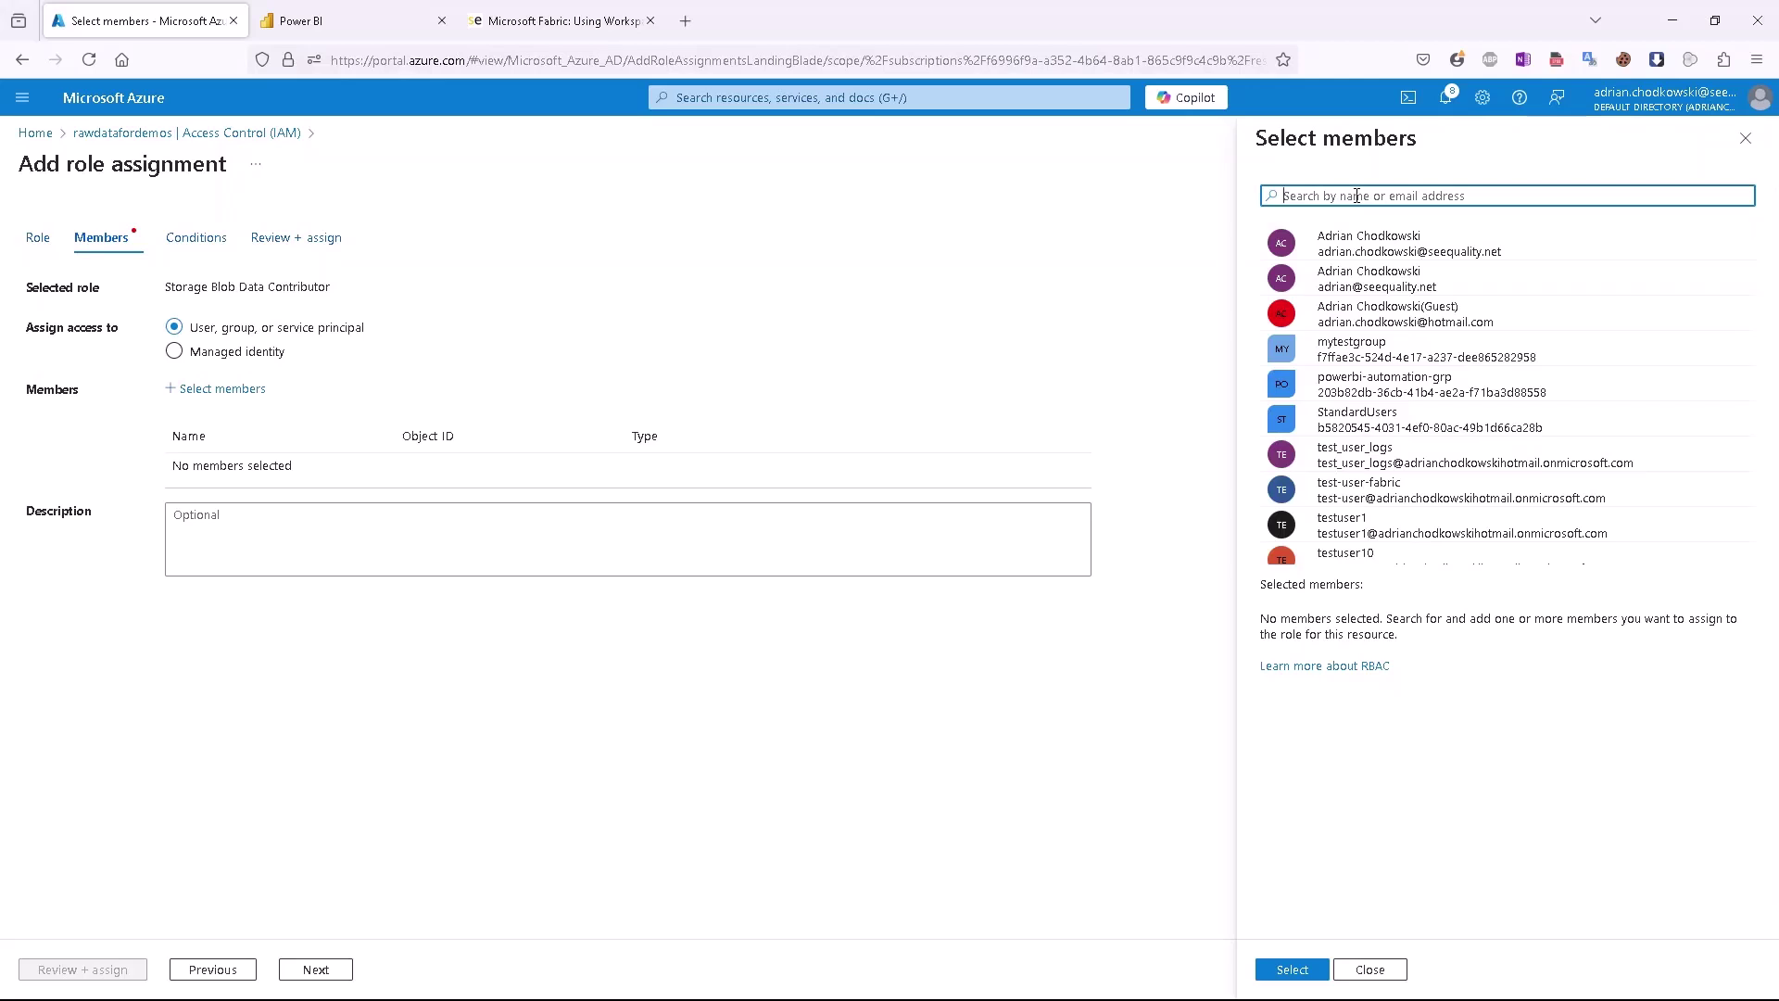
{"action": "type", "text": "data"}
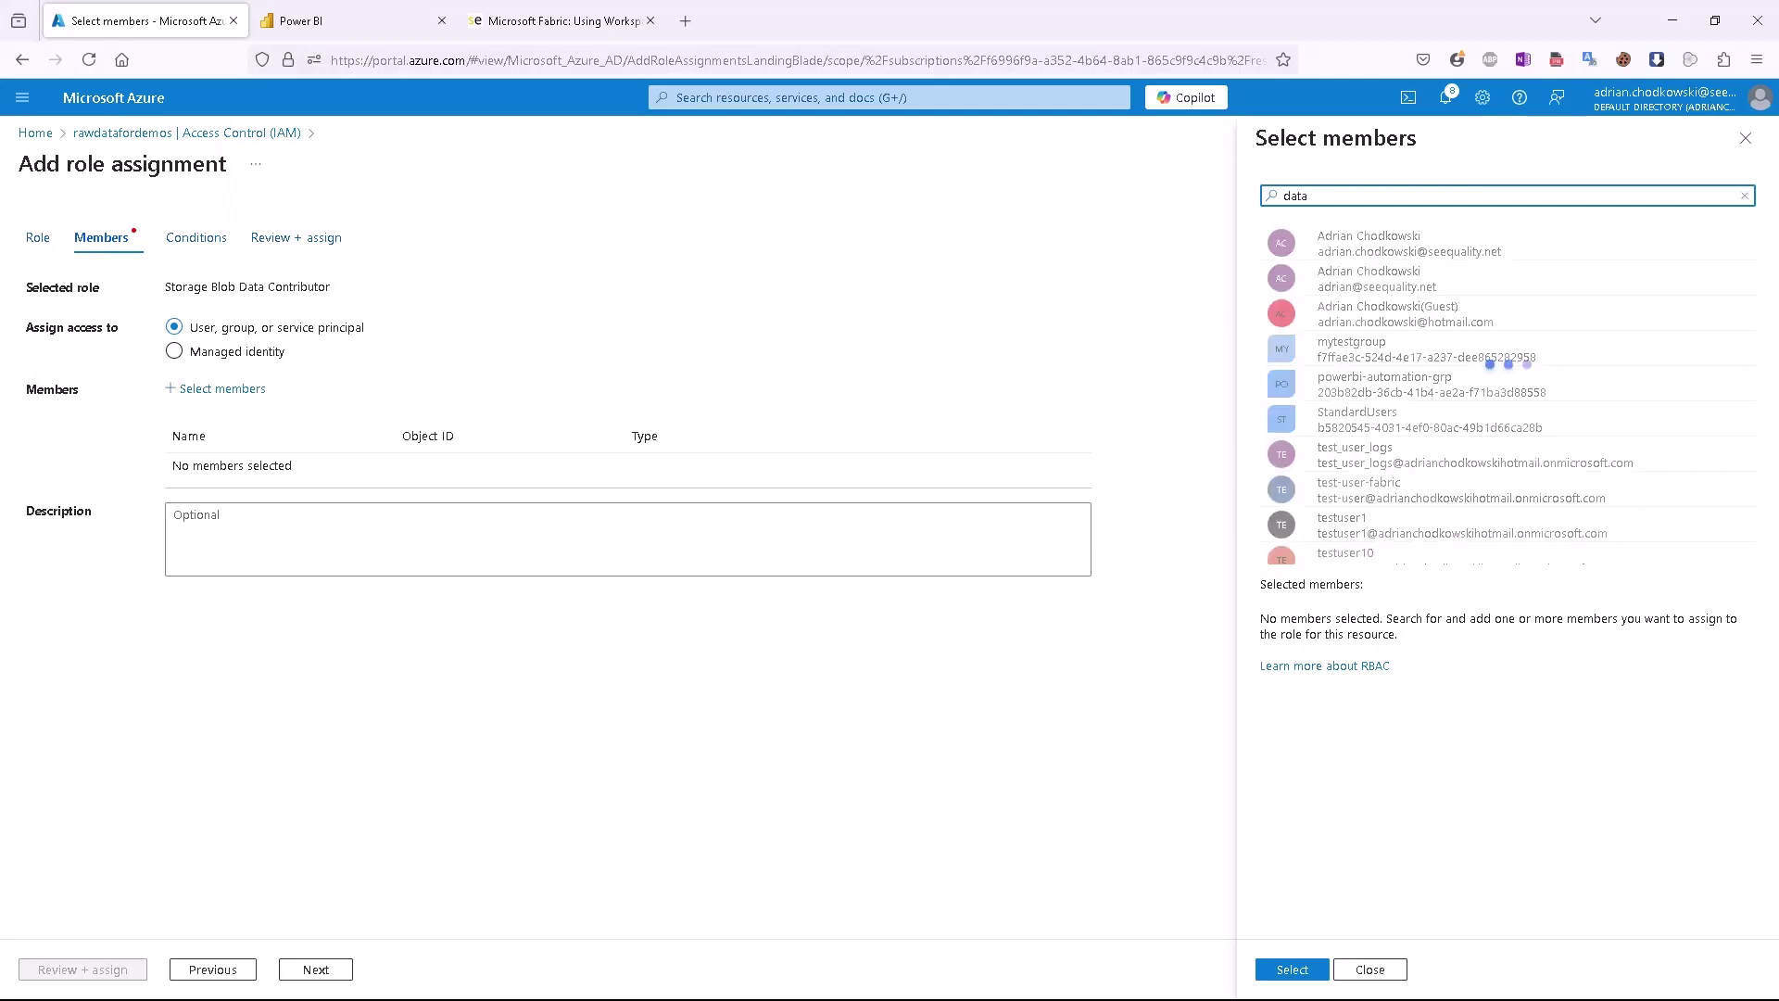
{"action": "type", "text": "pop"}
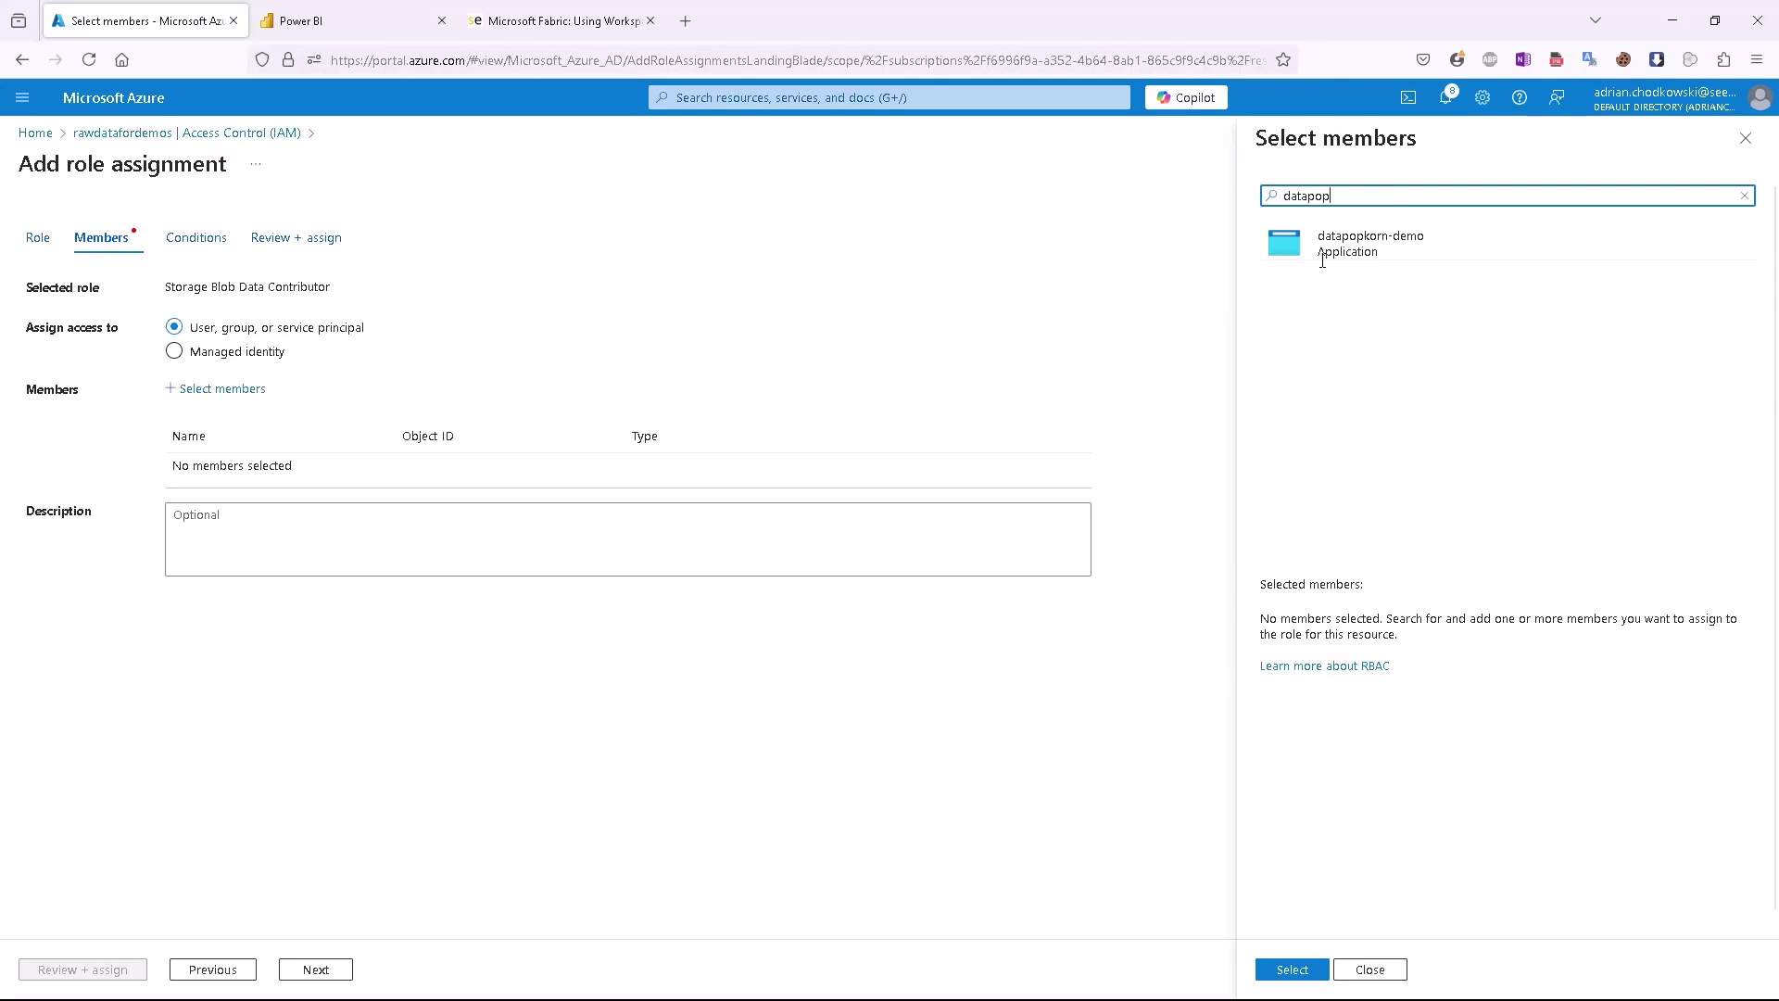
{"action": "left_click", "coordinate": [1341, 243]}
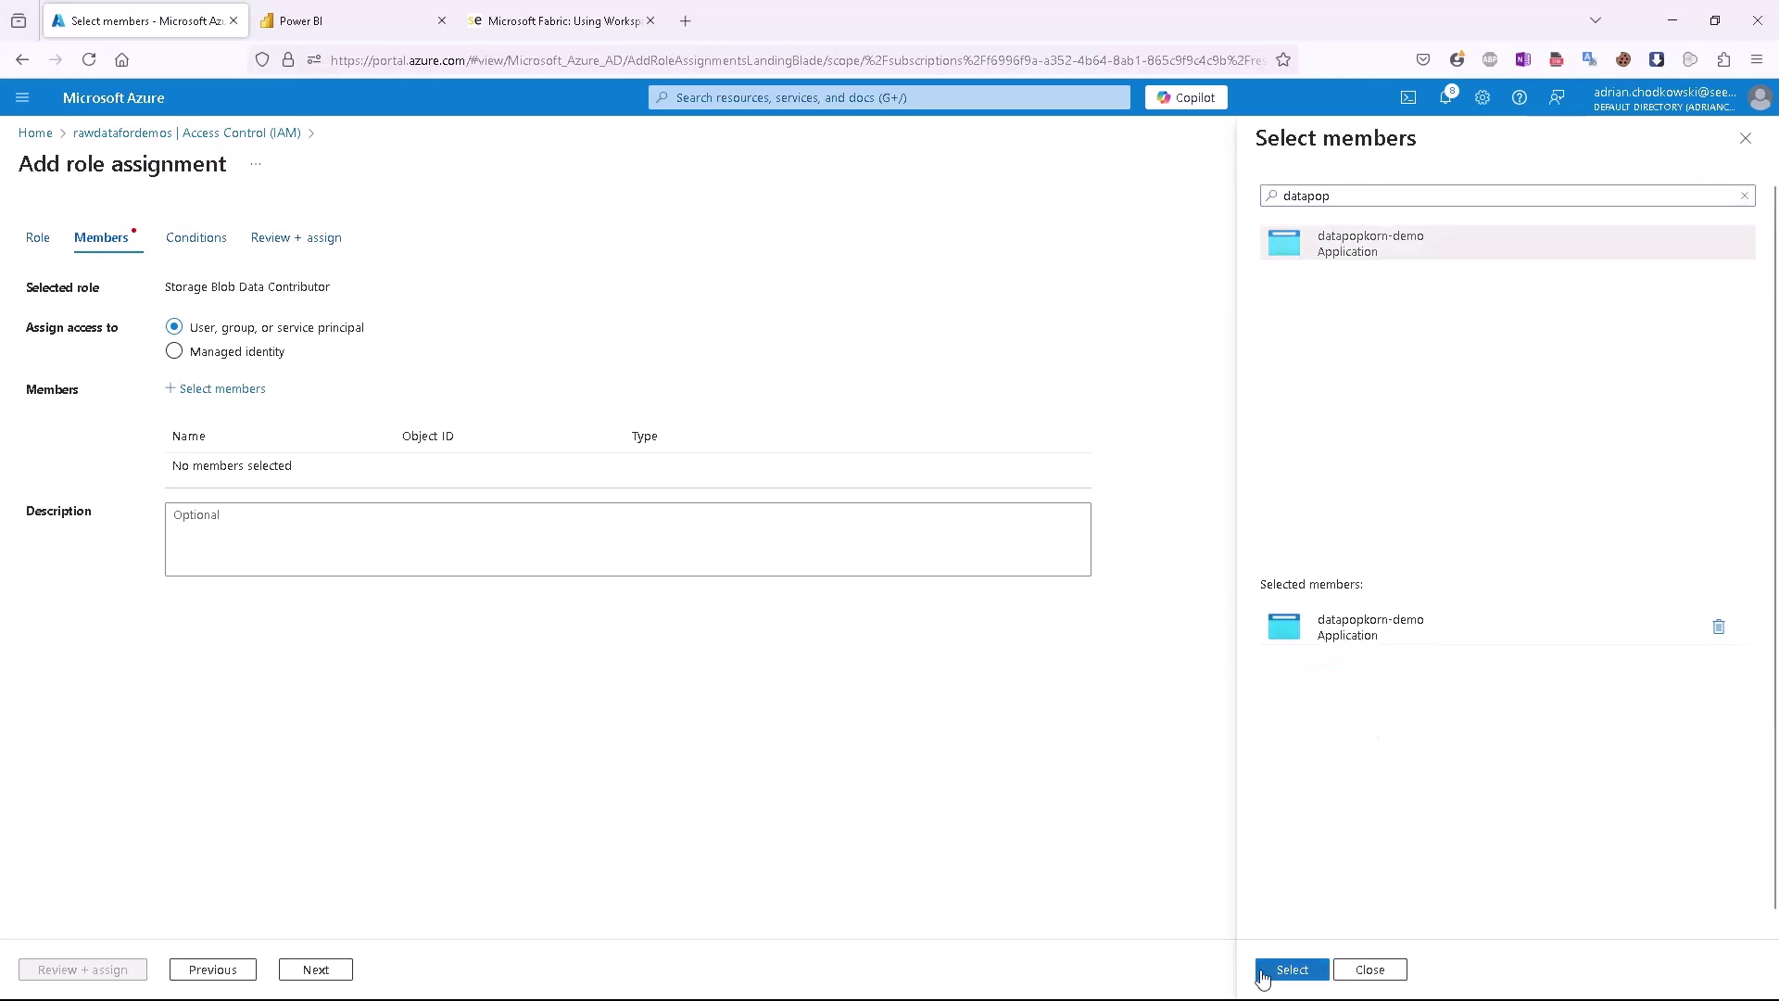
{"action": "left_click", "coordinate": [1290, 968]}
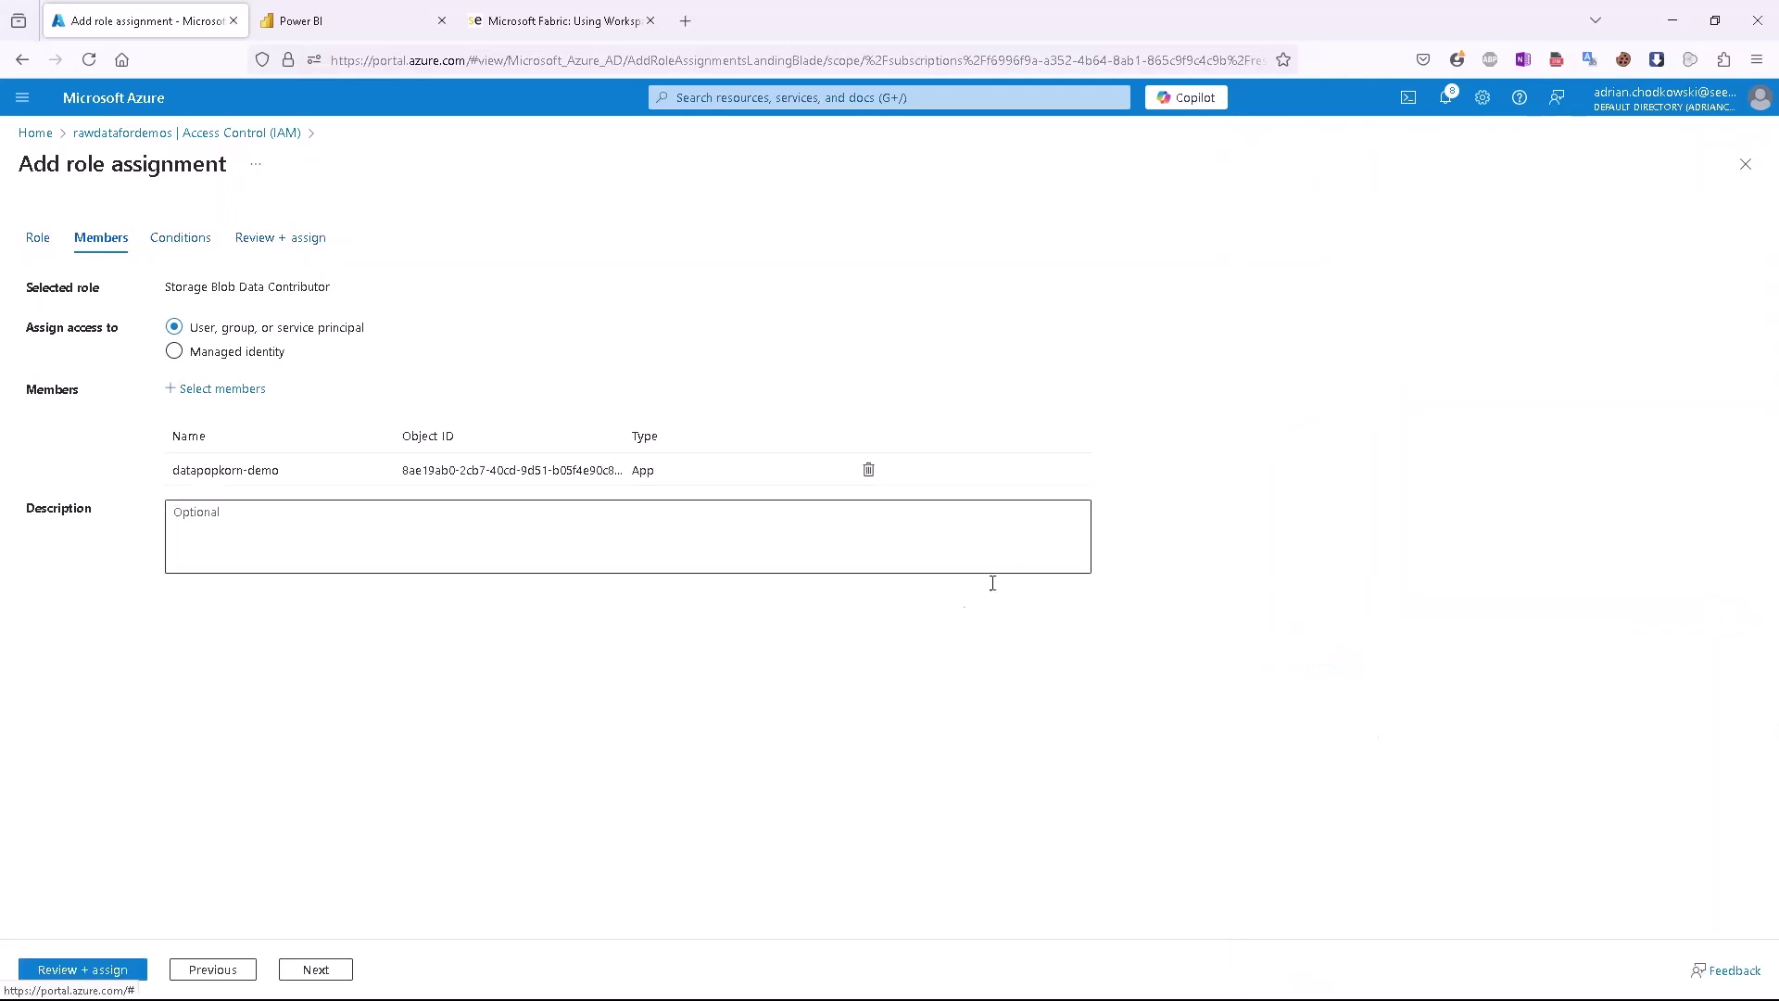
{"action": "left_click", "coordinate": [97, 970]}
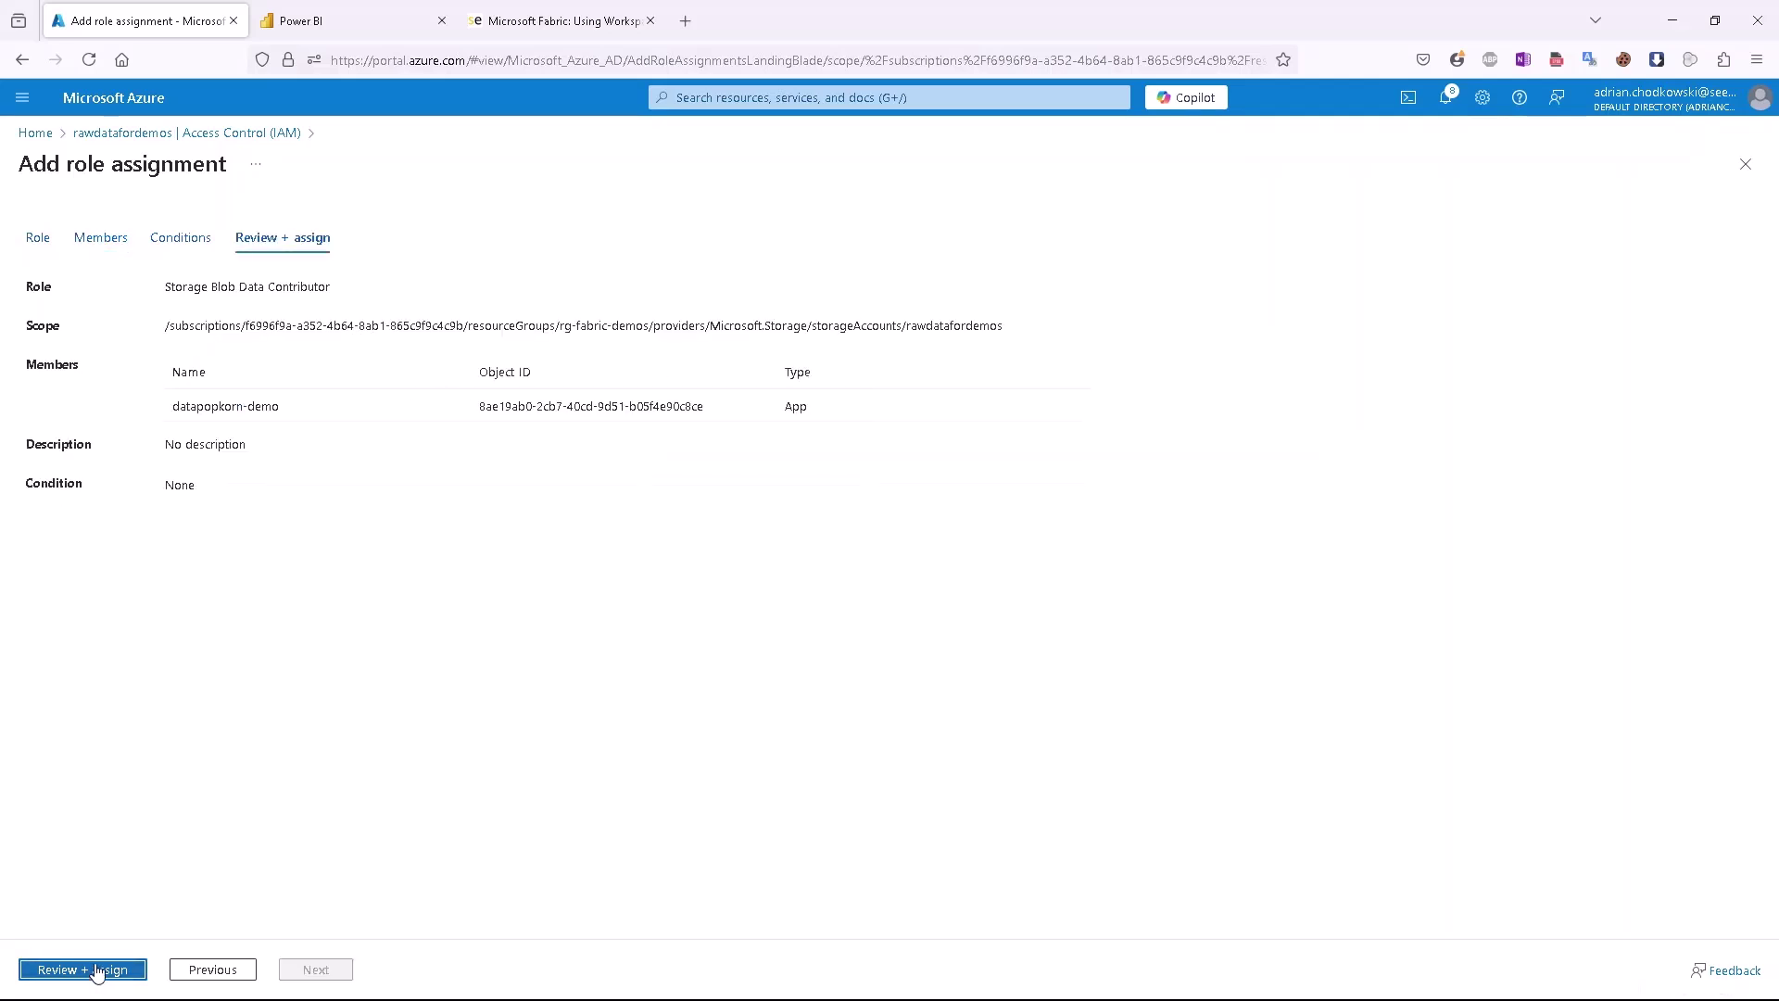
{"action": "left_click", "coordinate": [97, 970]}
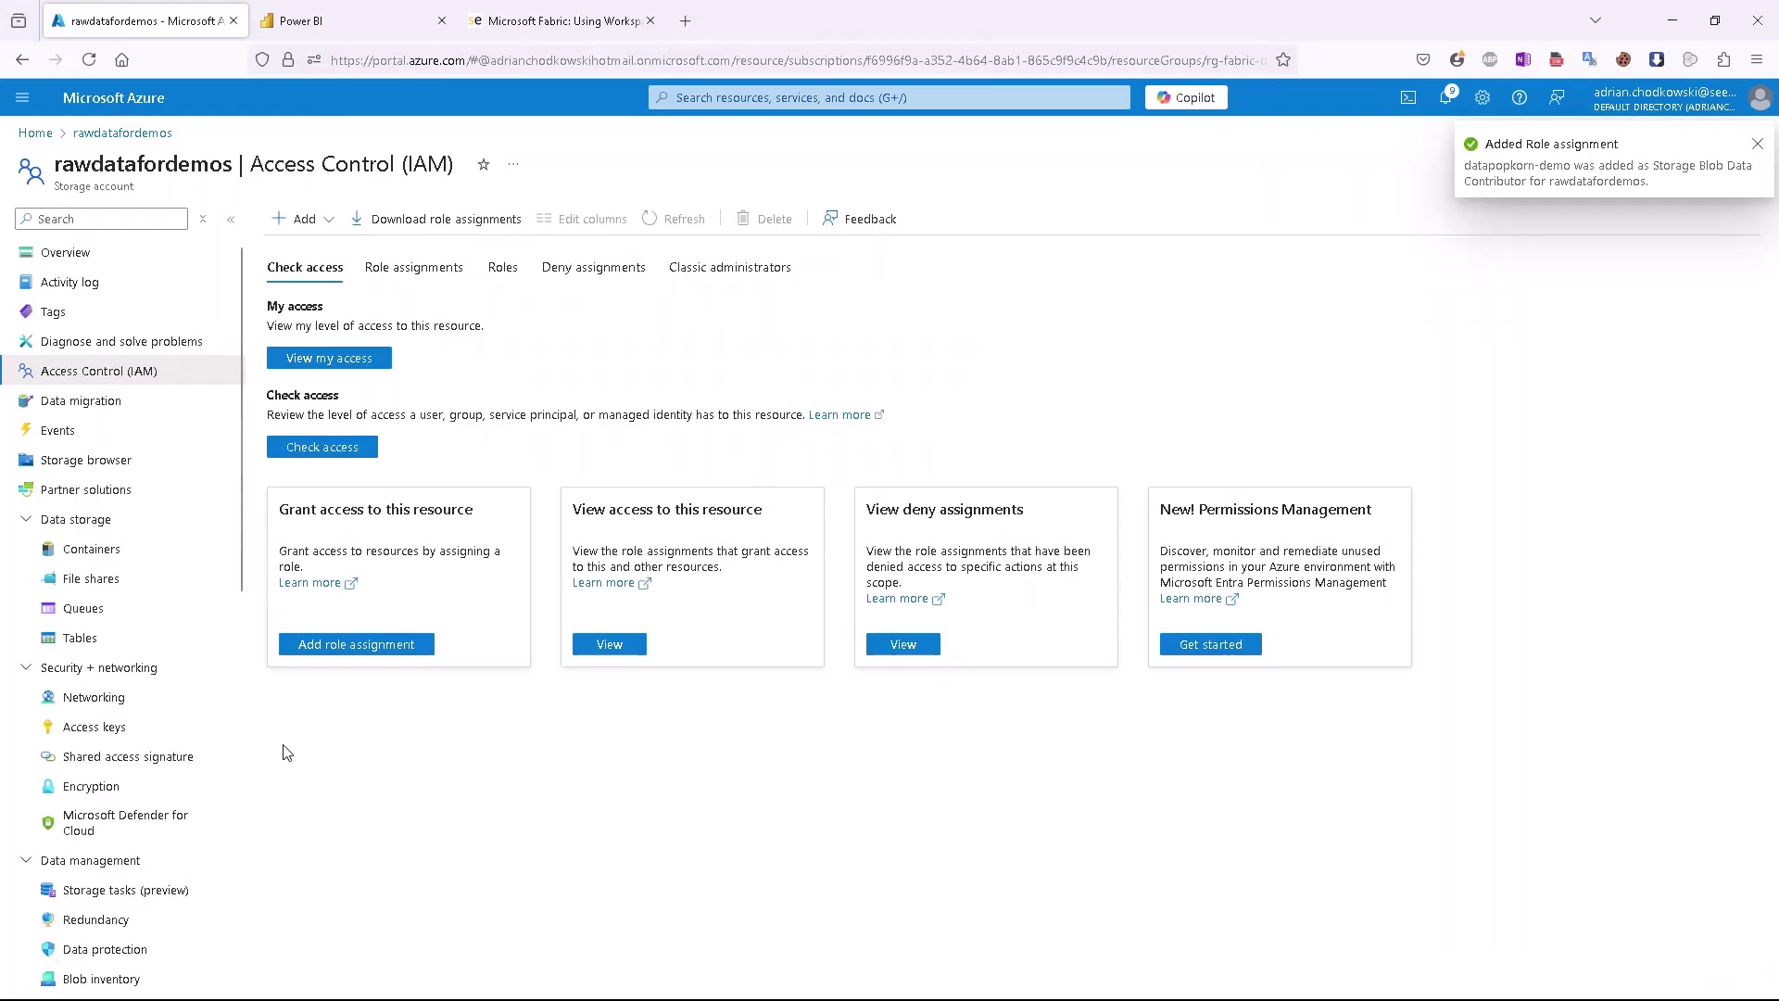
- Return to the Fabric datapopkorn-demo workspace listing demo-pipeline and demo_lakehouse
{"action": "left_click", "coordinate": [348, 26]}
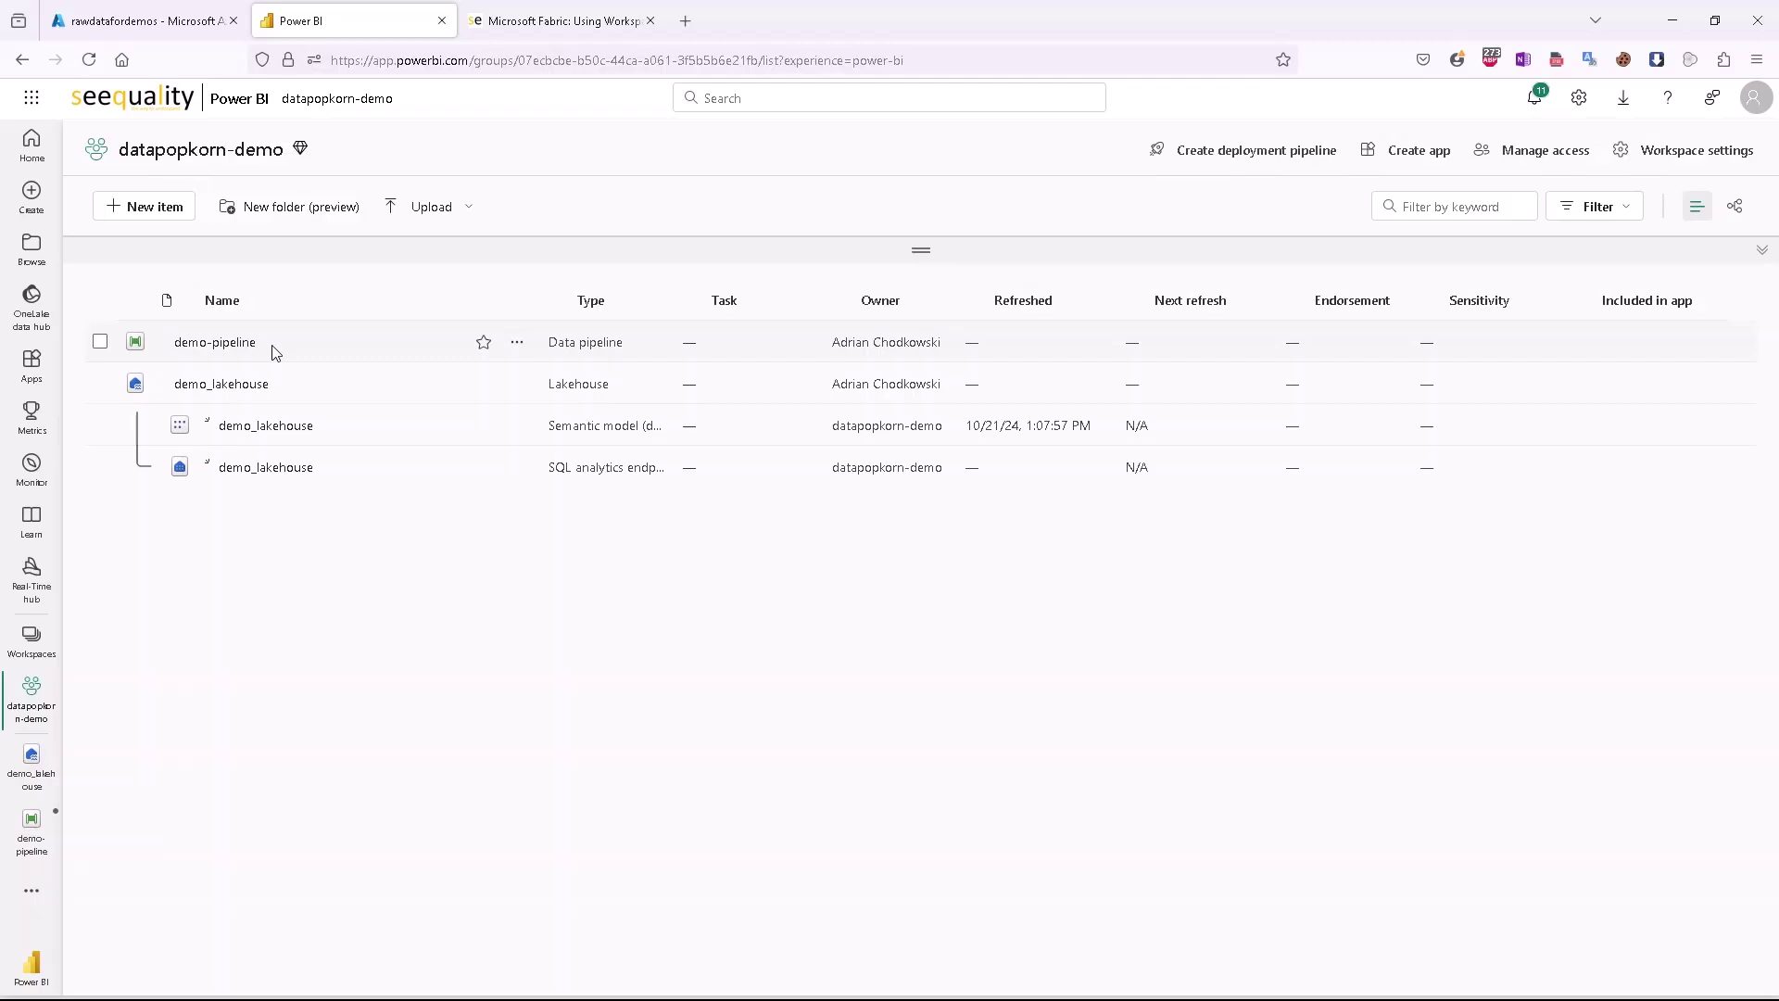
- In demo_lakehouse, begin an Azure Data Lake Storage Gen2 shortcut under Files with a new connection
{"action": "left_click", "coordinate": [235, 389]}
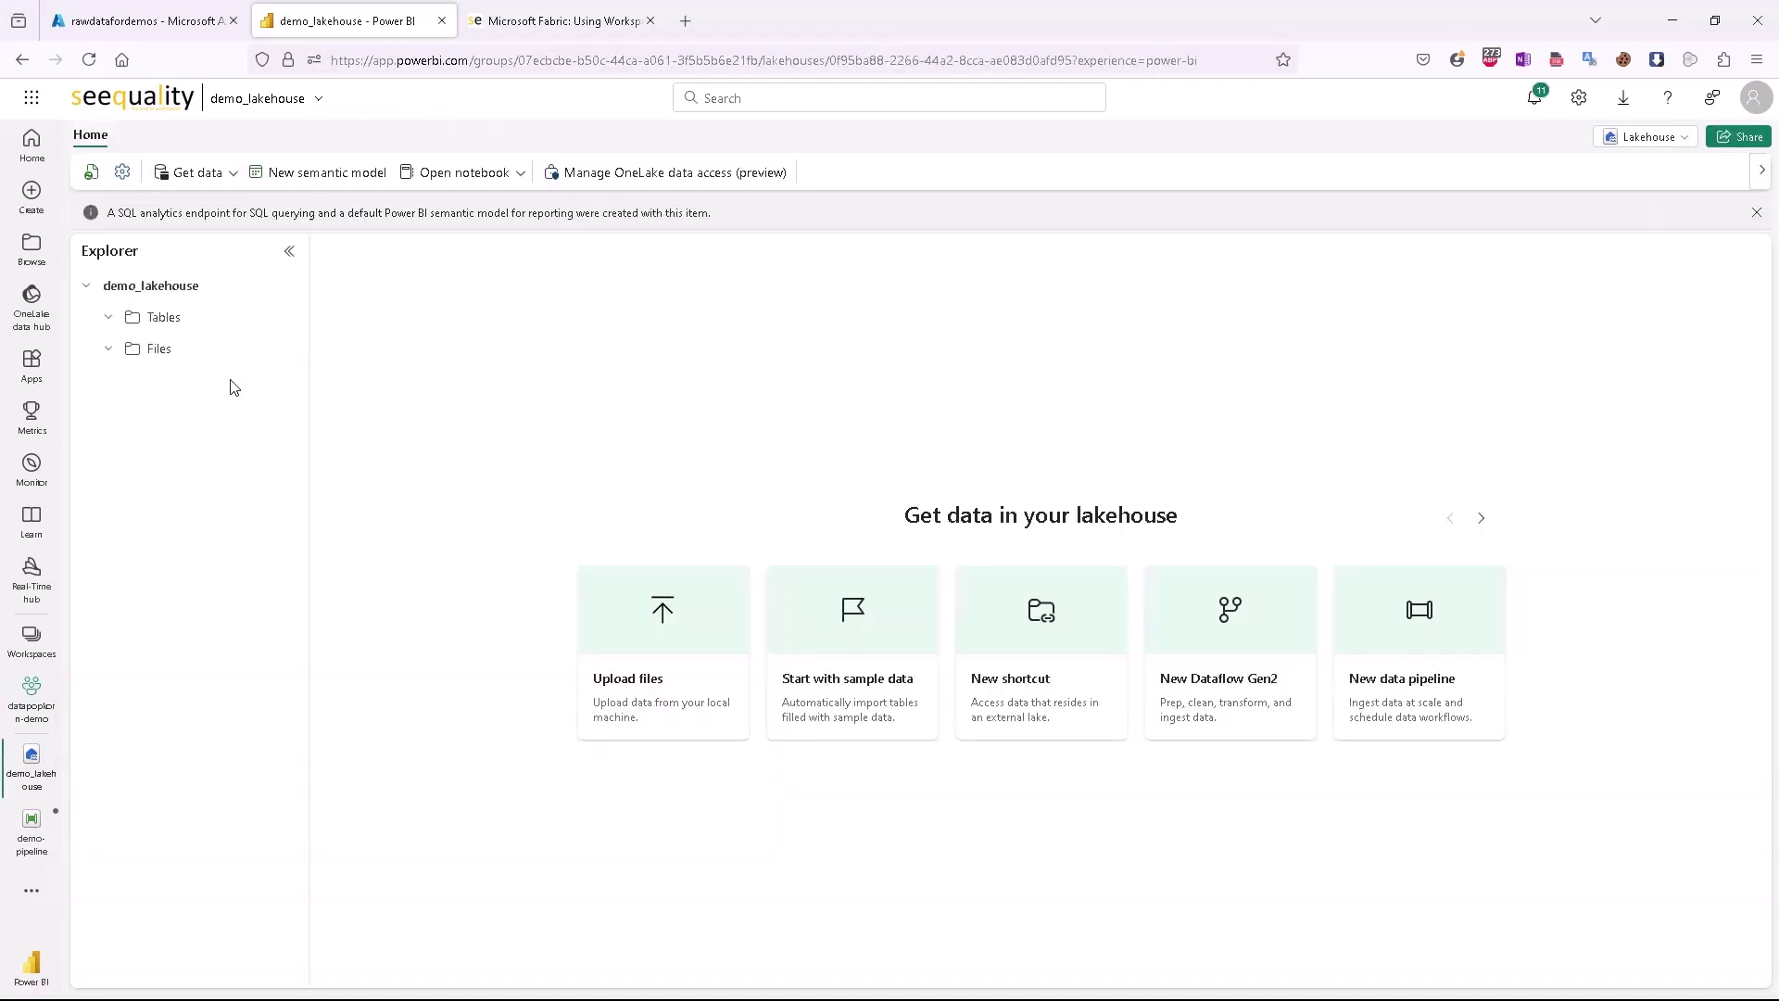
{"action": "right_click", "coordinate": [189, 354]}
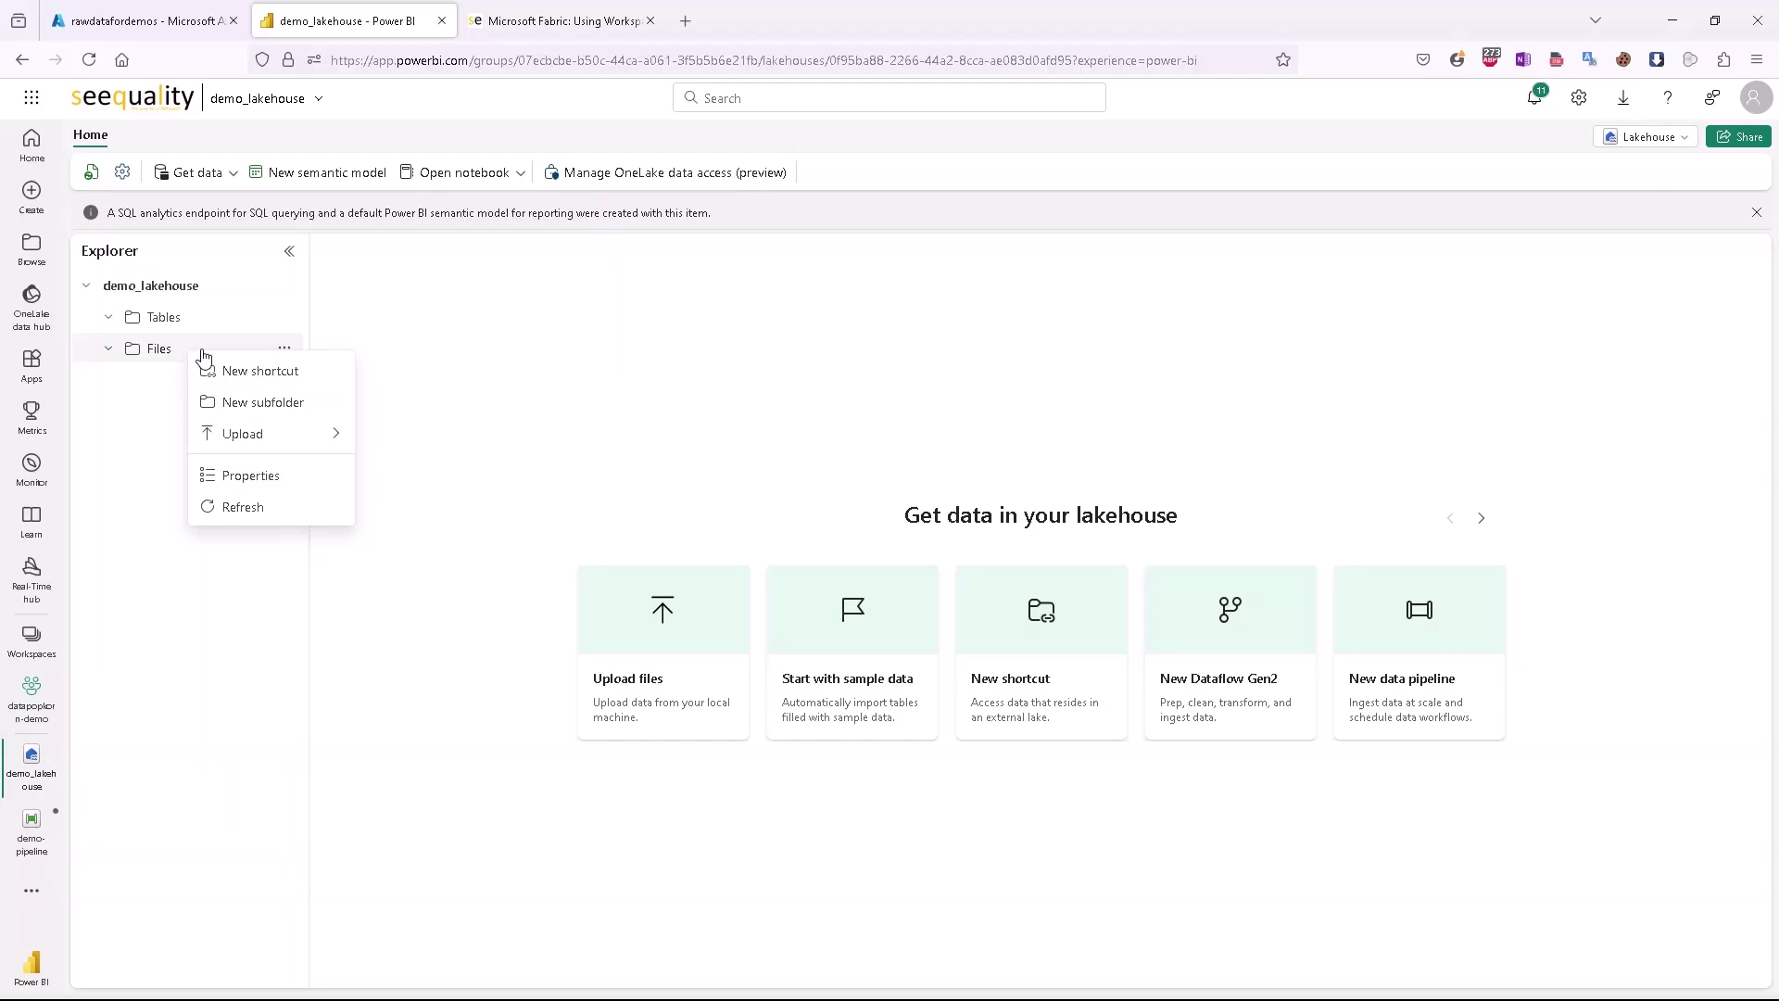
{"action": "left_click", "coordinate": [239, 371]}
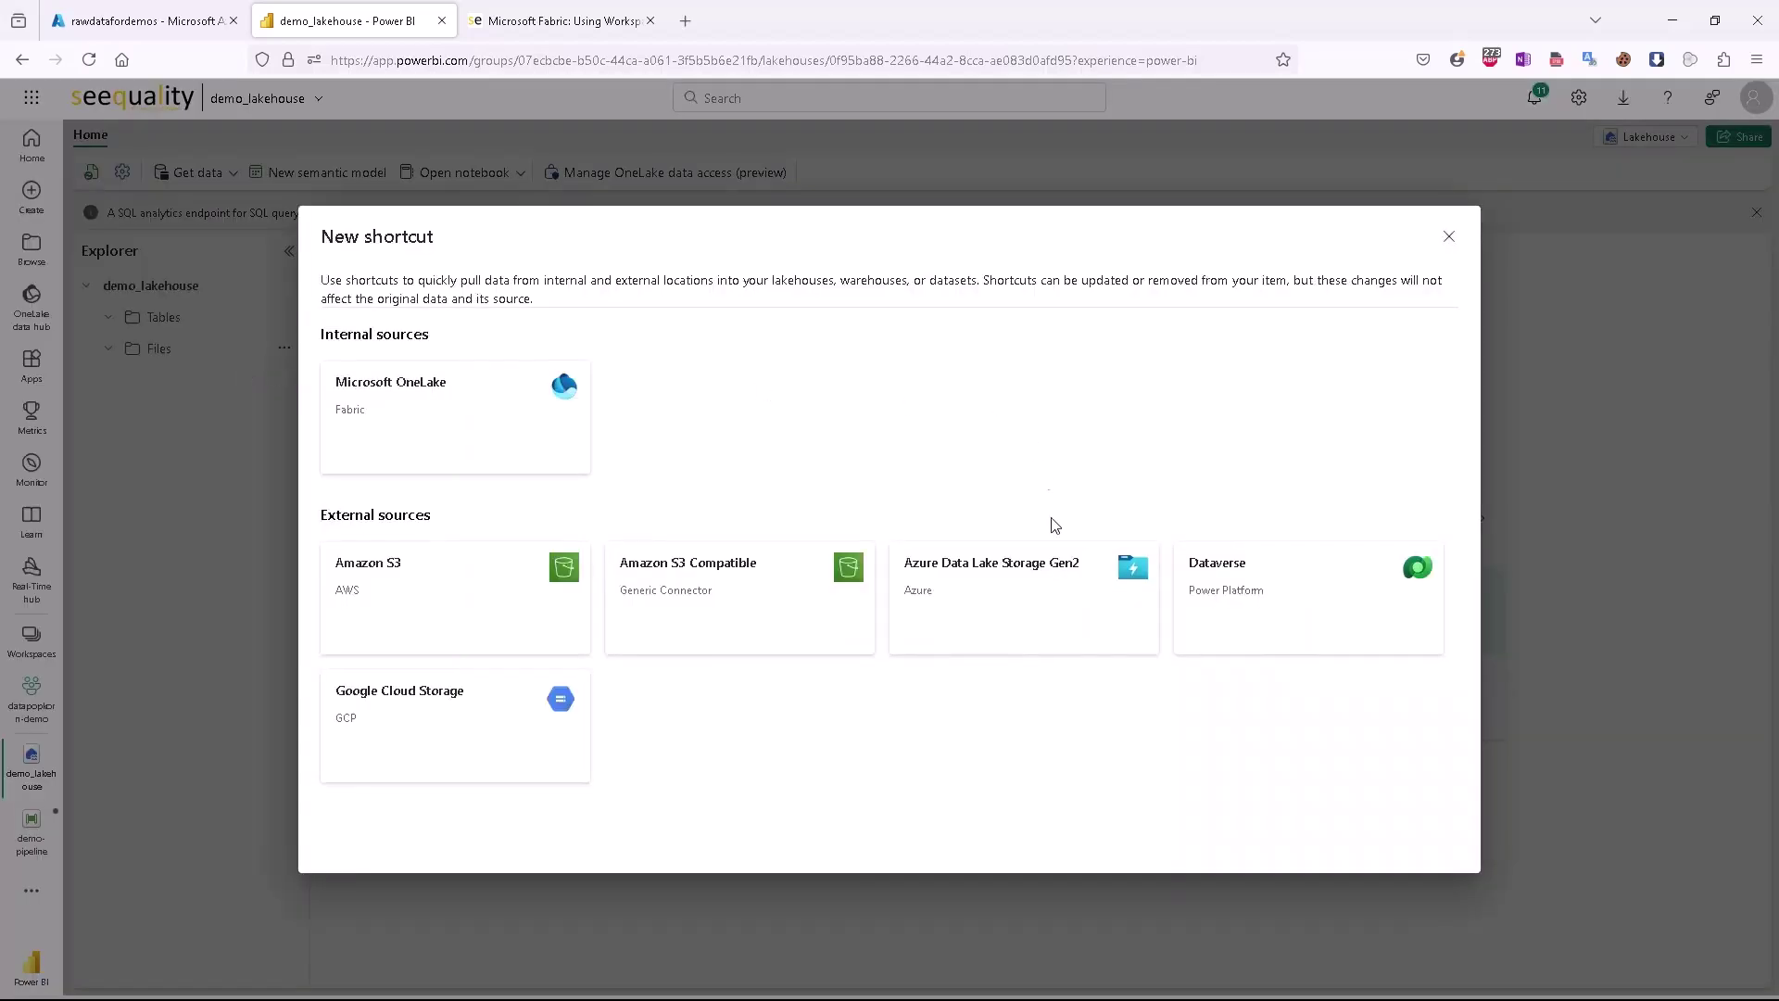
{"action": "left_click", "coordinate": [1013, 591]}
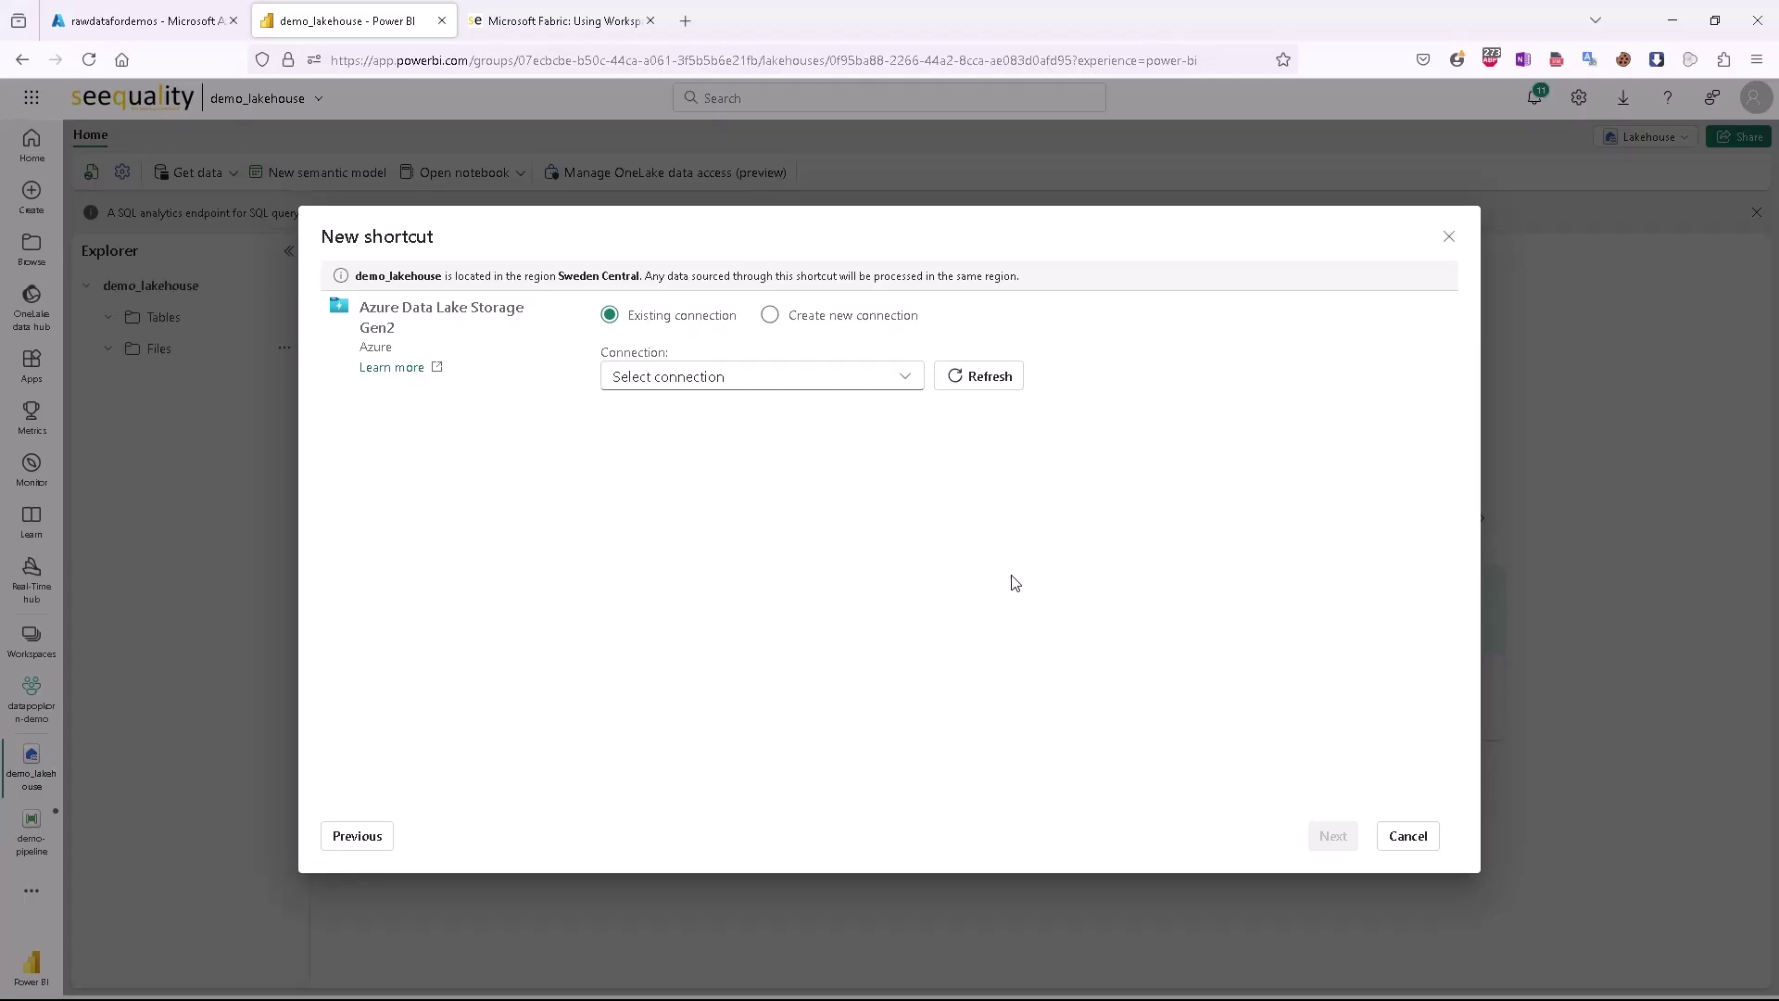
{"action": "left_click", "coordinate": [774, 320]}
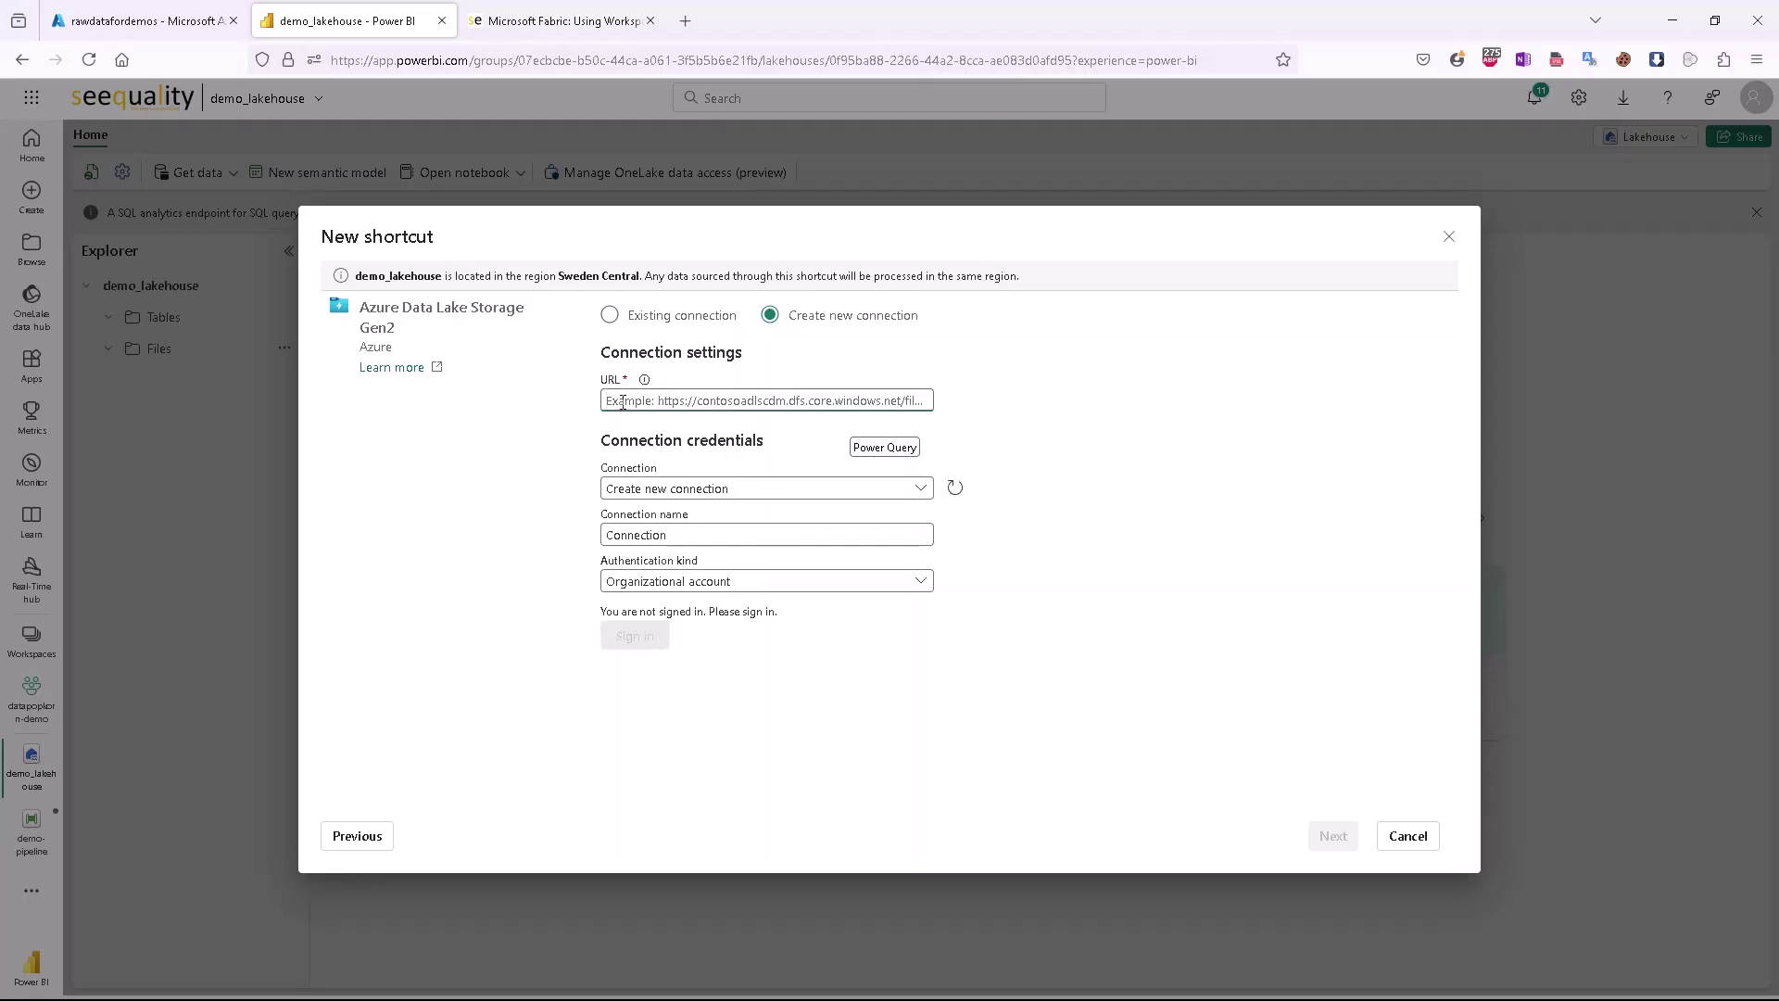
- Copy the rawdatafordemos Data Lake Storage endpoint URL and go back to the New shortcut form
{"action": "left_click", "coordinate": [152, 30]}
{"action": "scroll", "coordinate": [131, 698], "scroll_direction": "down", "scroll_amount": 3}
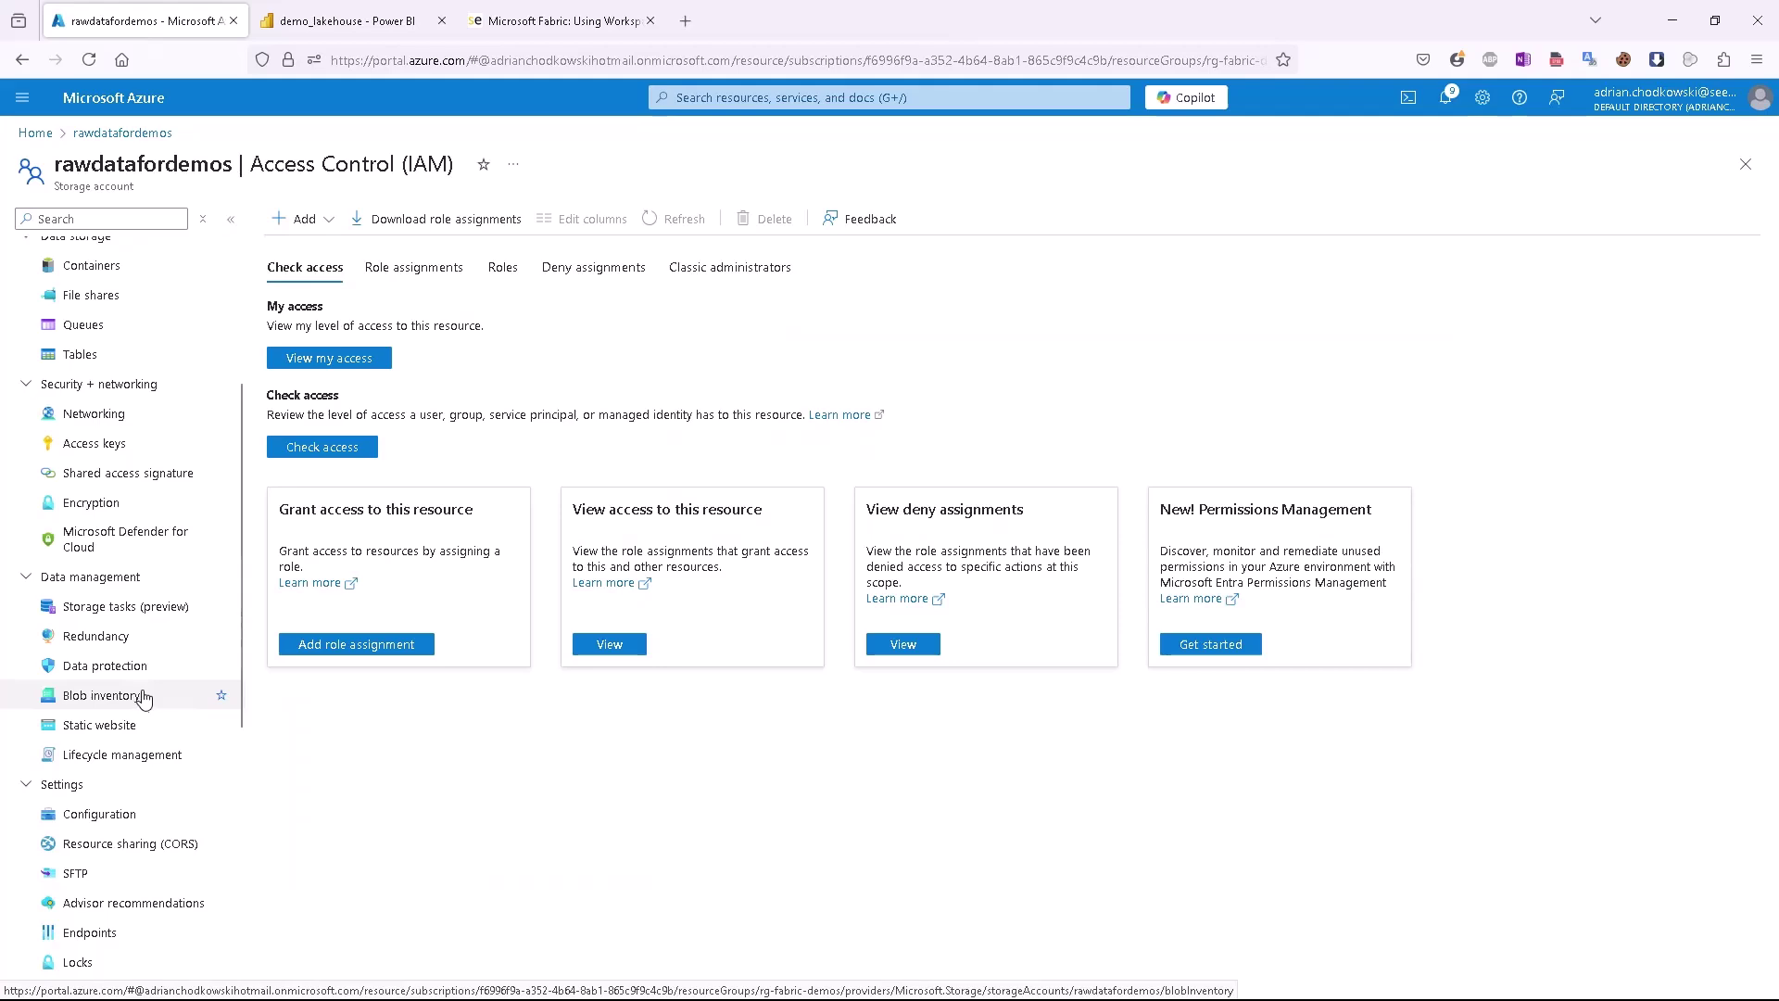
{"action": "scroll", "coordinate": [134, 892], "scroll_direction": "down", "scroll_amount": 2}
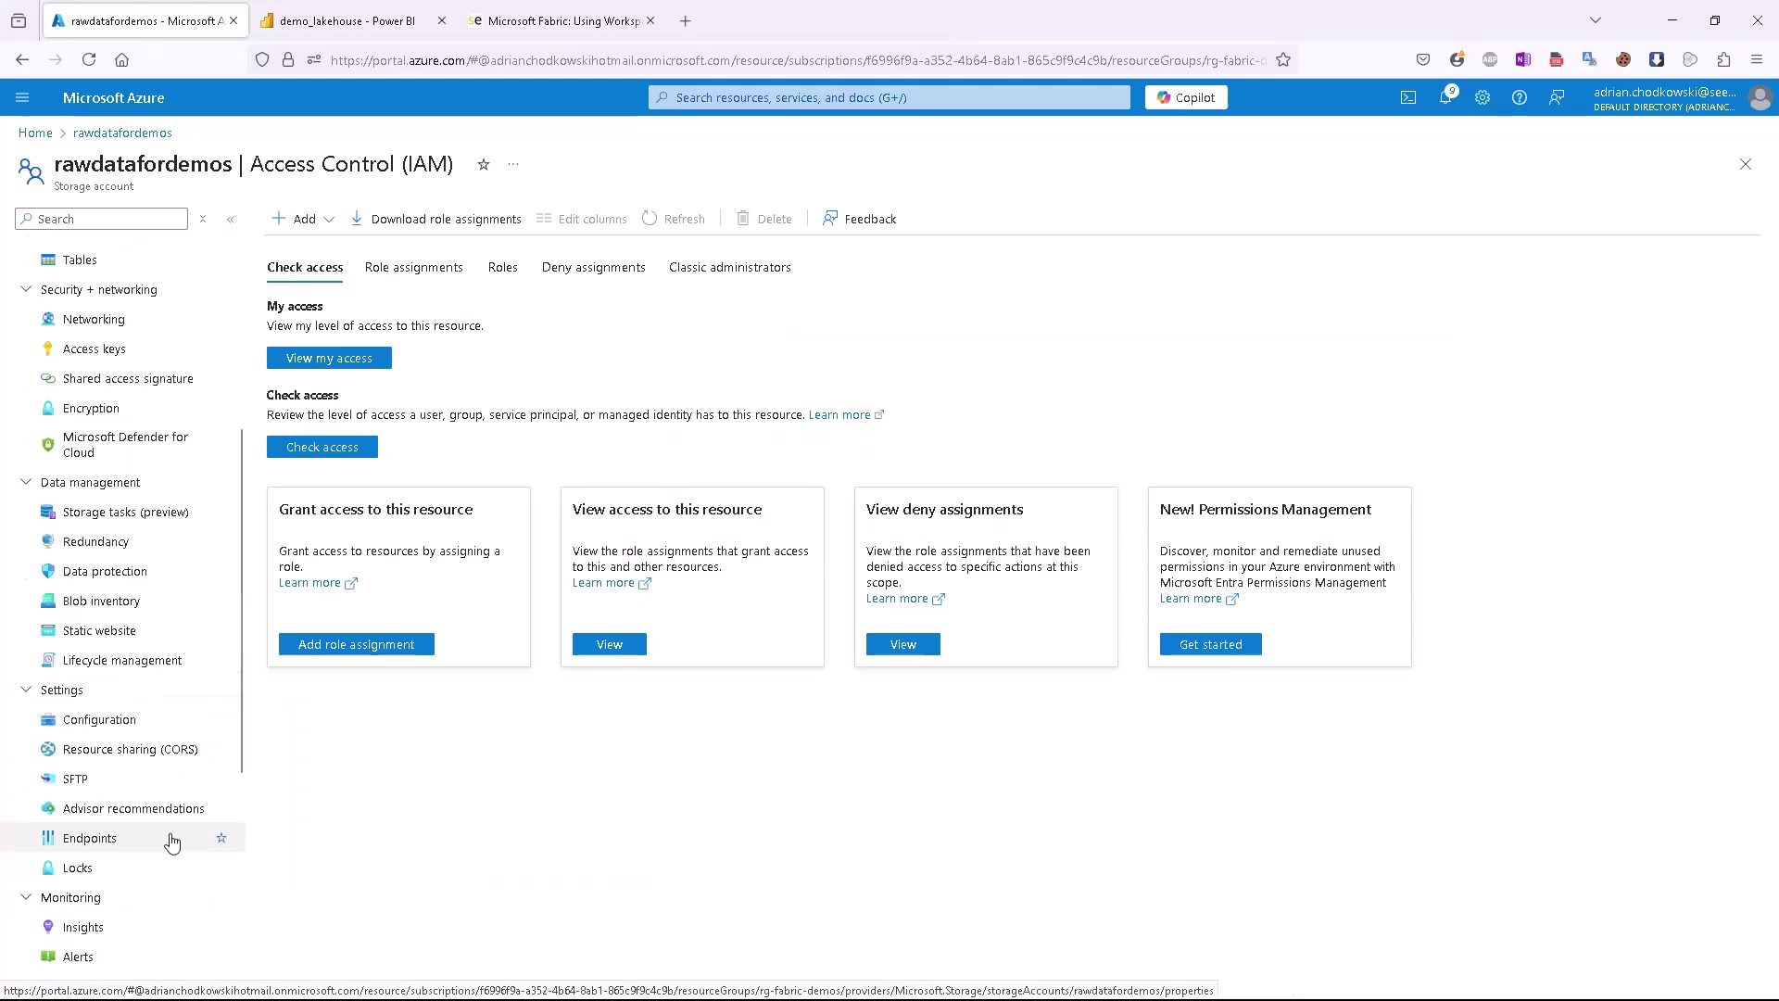
{"action": "left_click", "coordinate": [119, 846]}
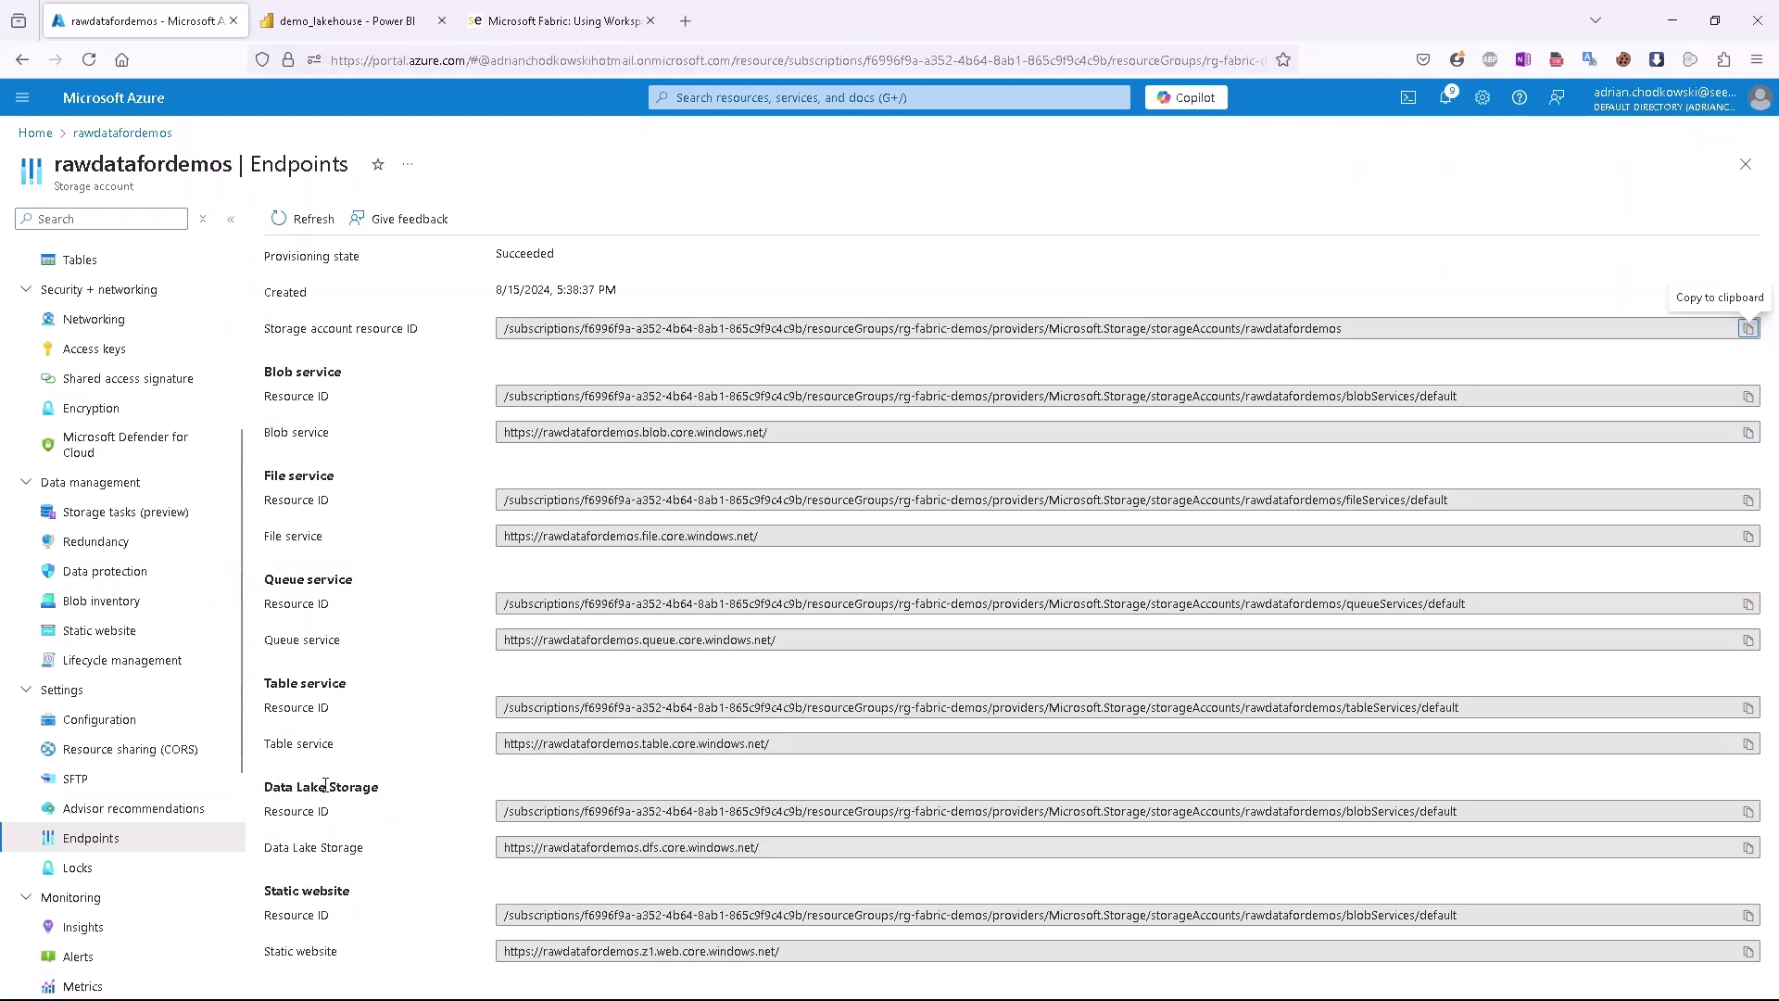
{"action": "left_click", "coordinate": [1749, 847]}
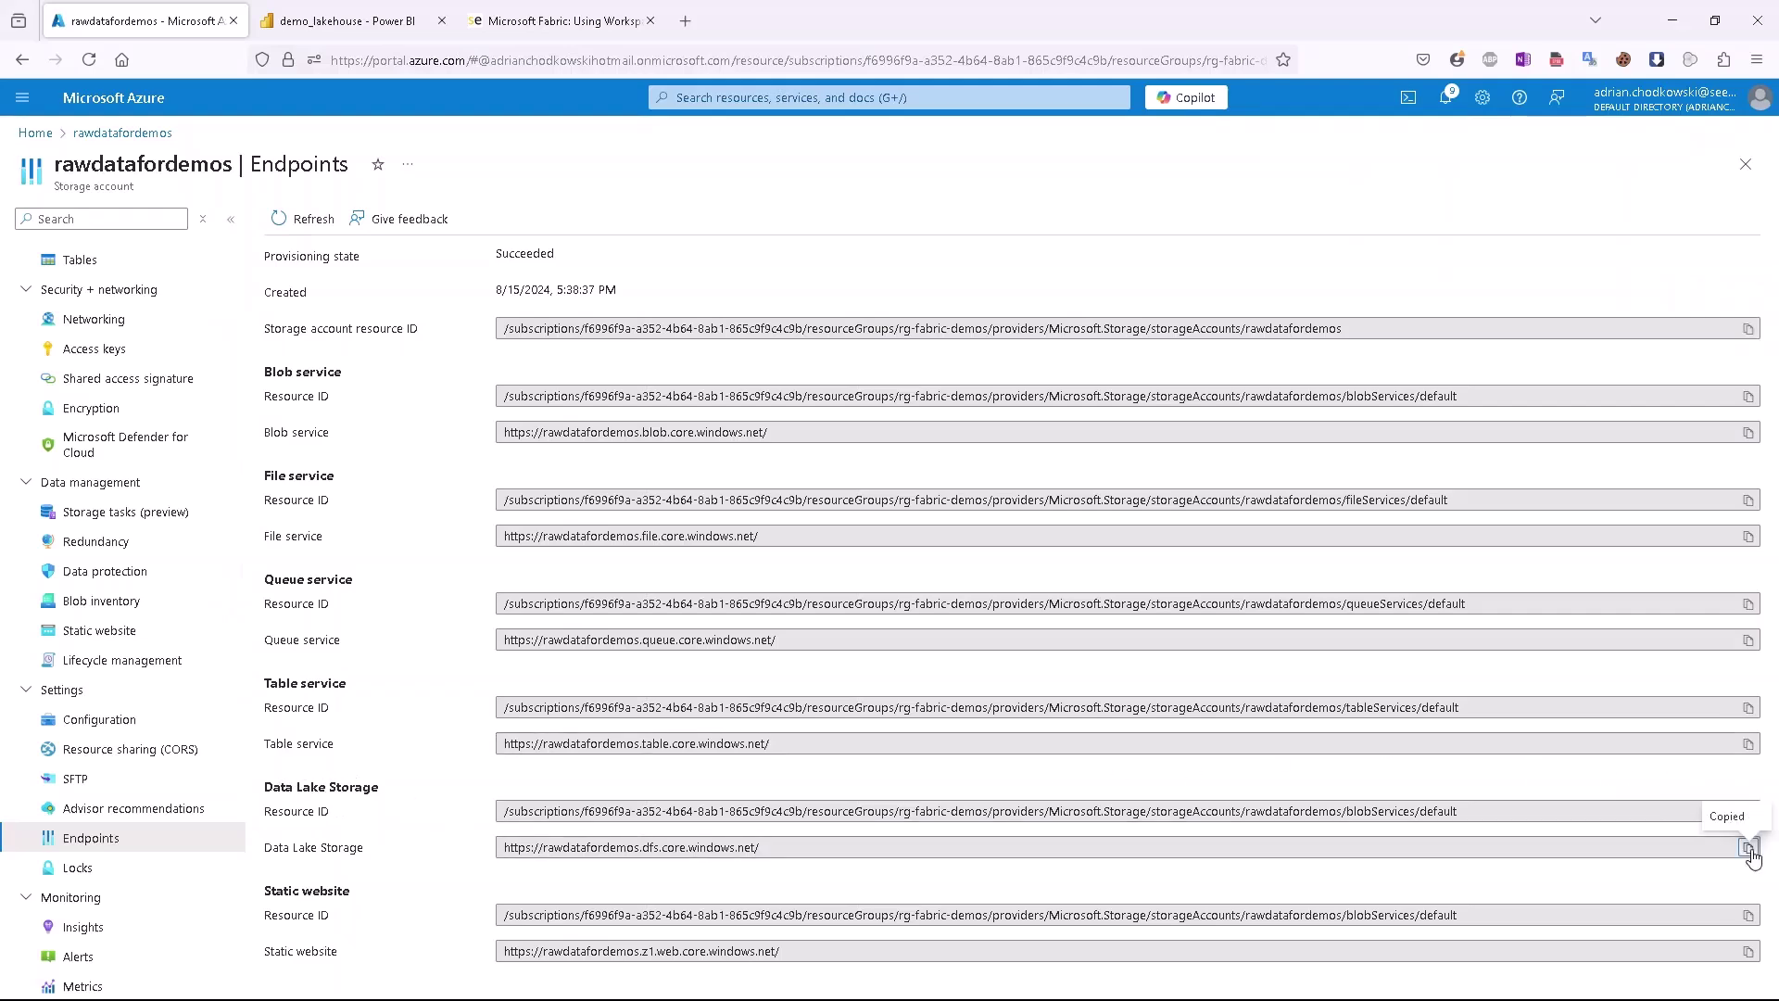
{"action": "left_click", "coordinate": [348, 21]}
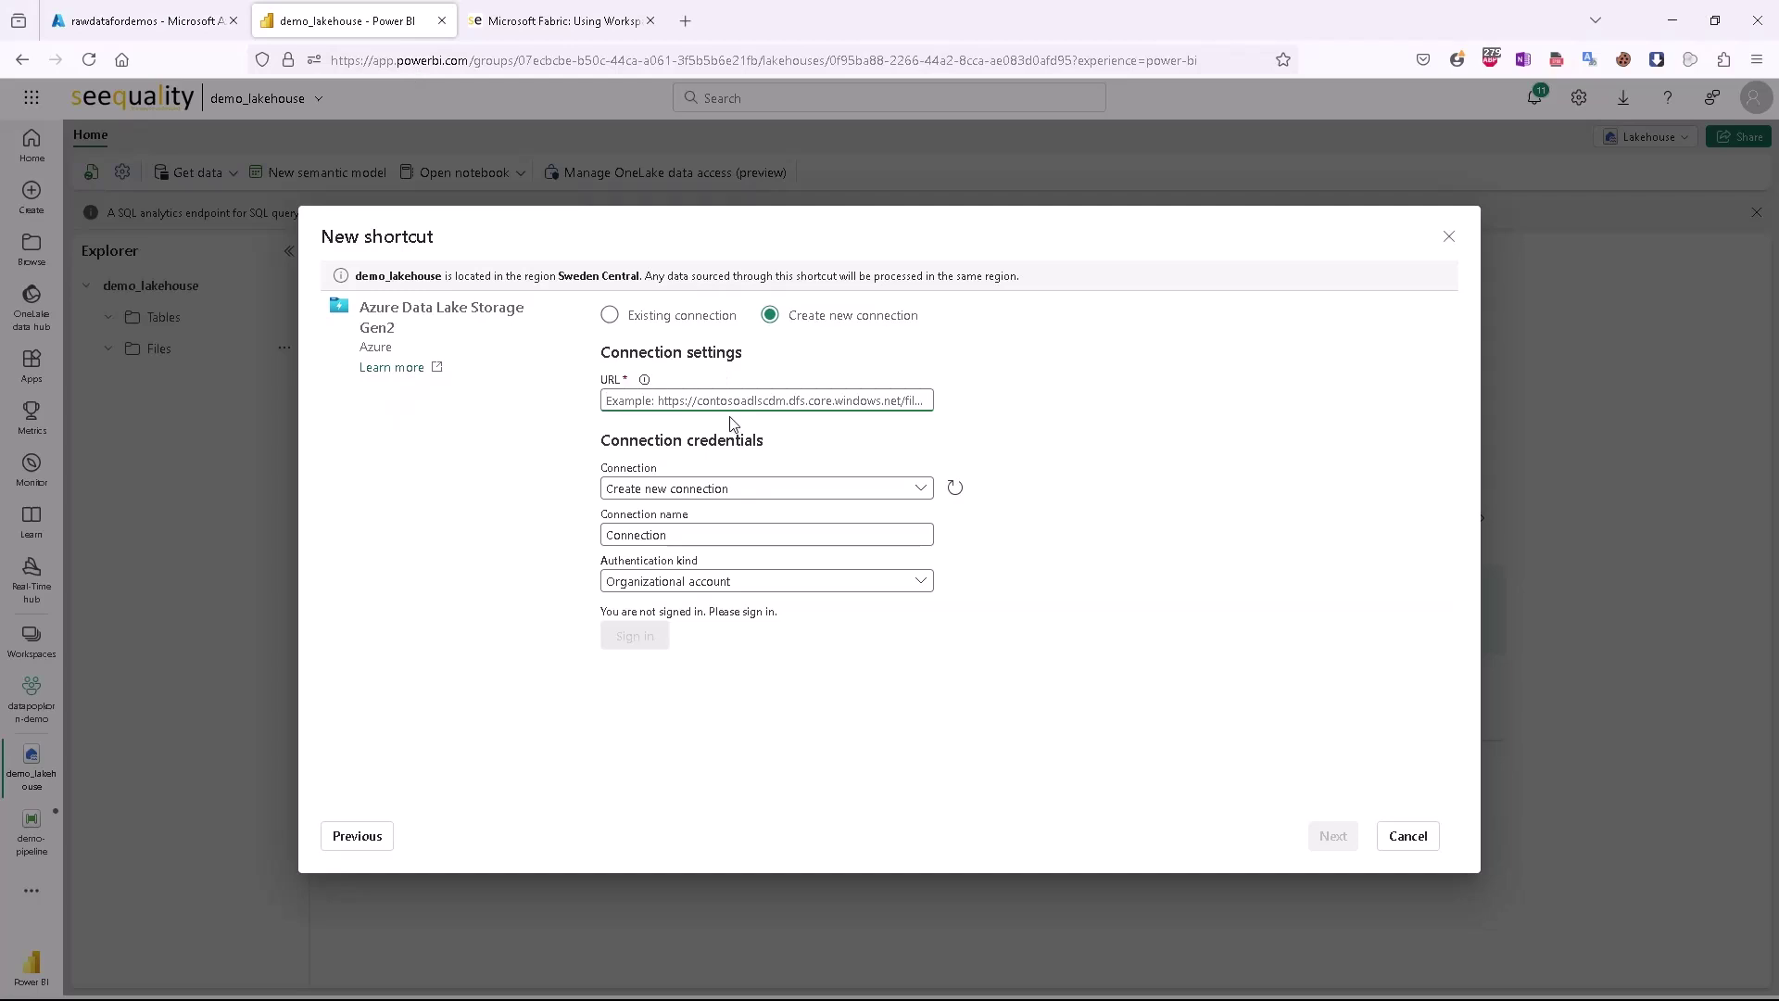
- Paste the Data Lake endpoint URL and set the authentication kind to Workspace identity
{"action": "key", "text": "ctrl+v"}
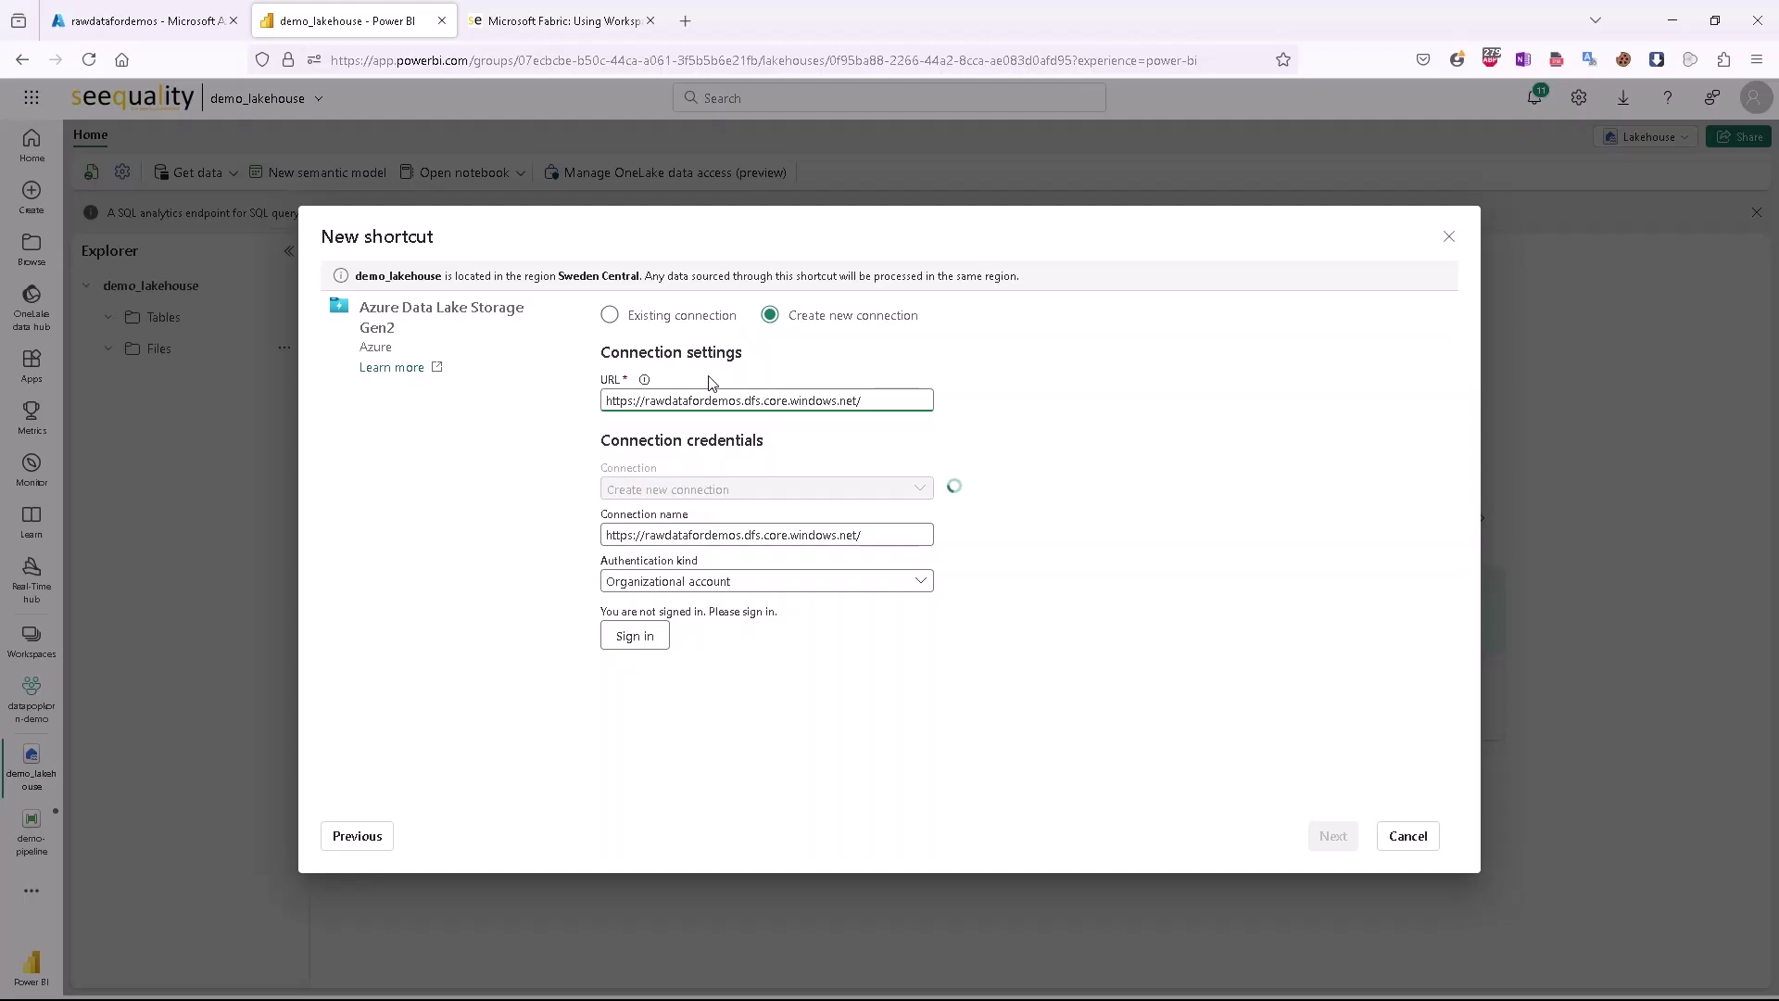
{"action": "left_click", "coordinate": [712, 582]}
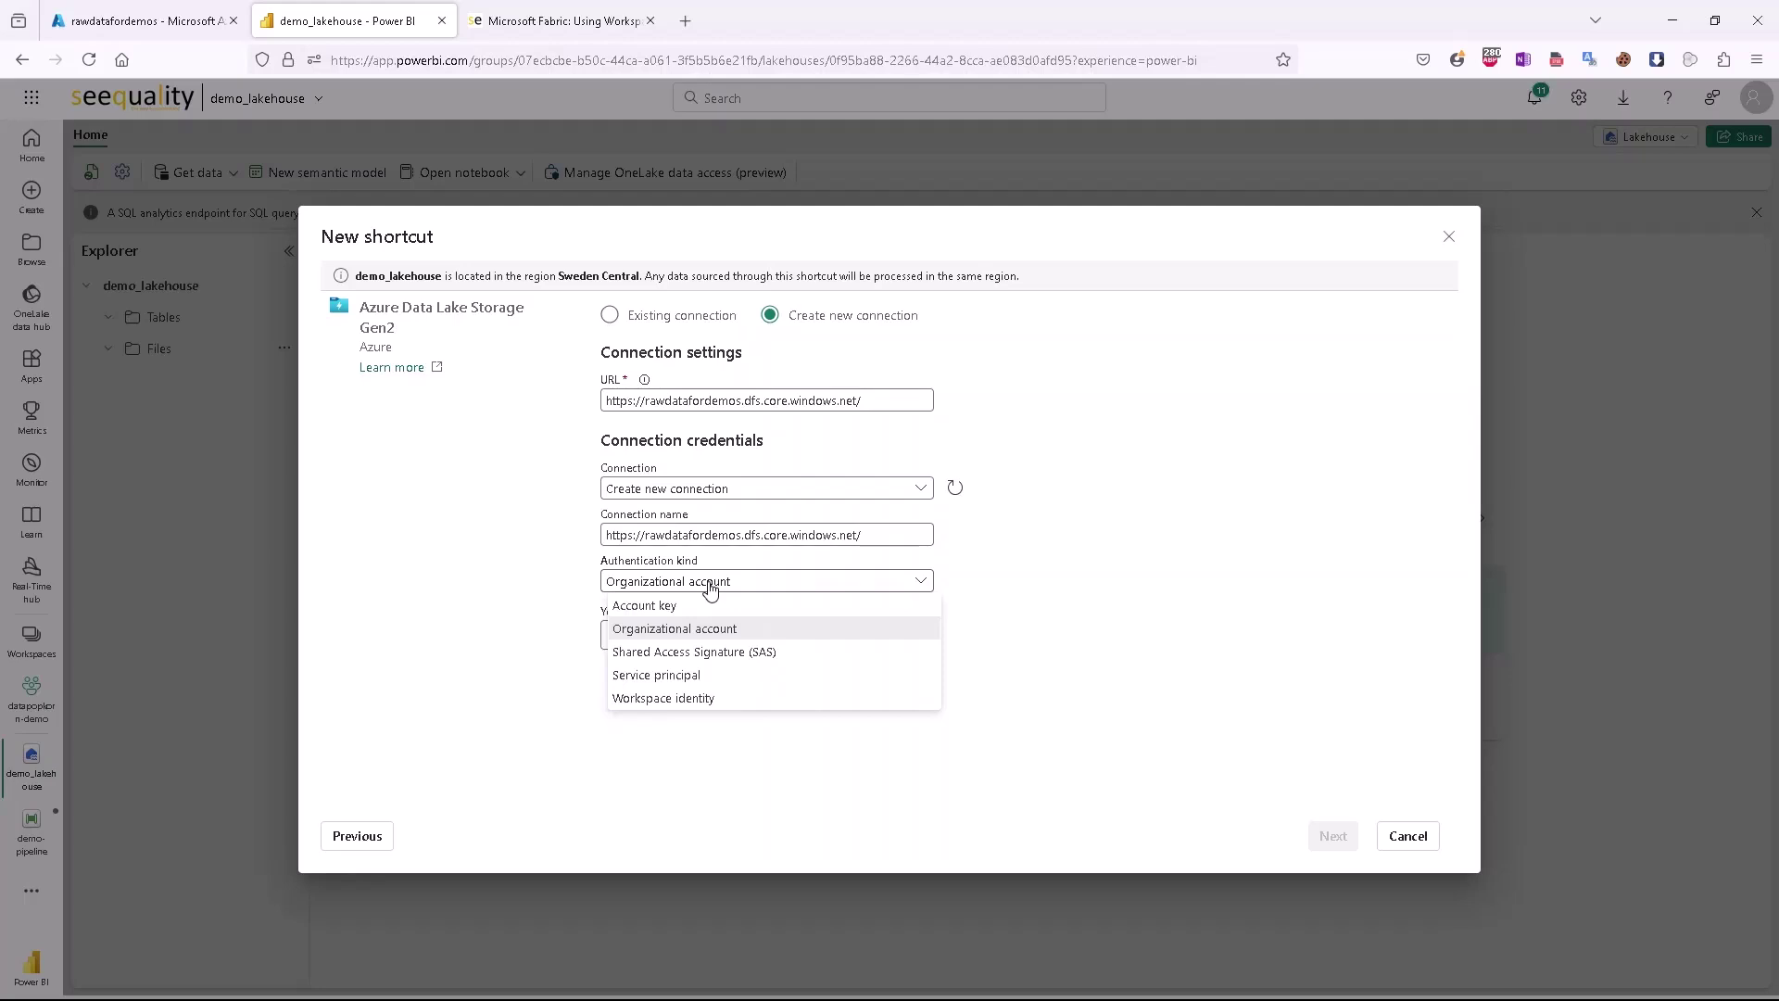
{"action": "left_click", "coordinate": [917, 698]}
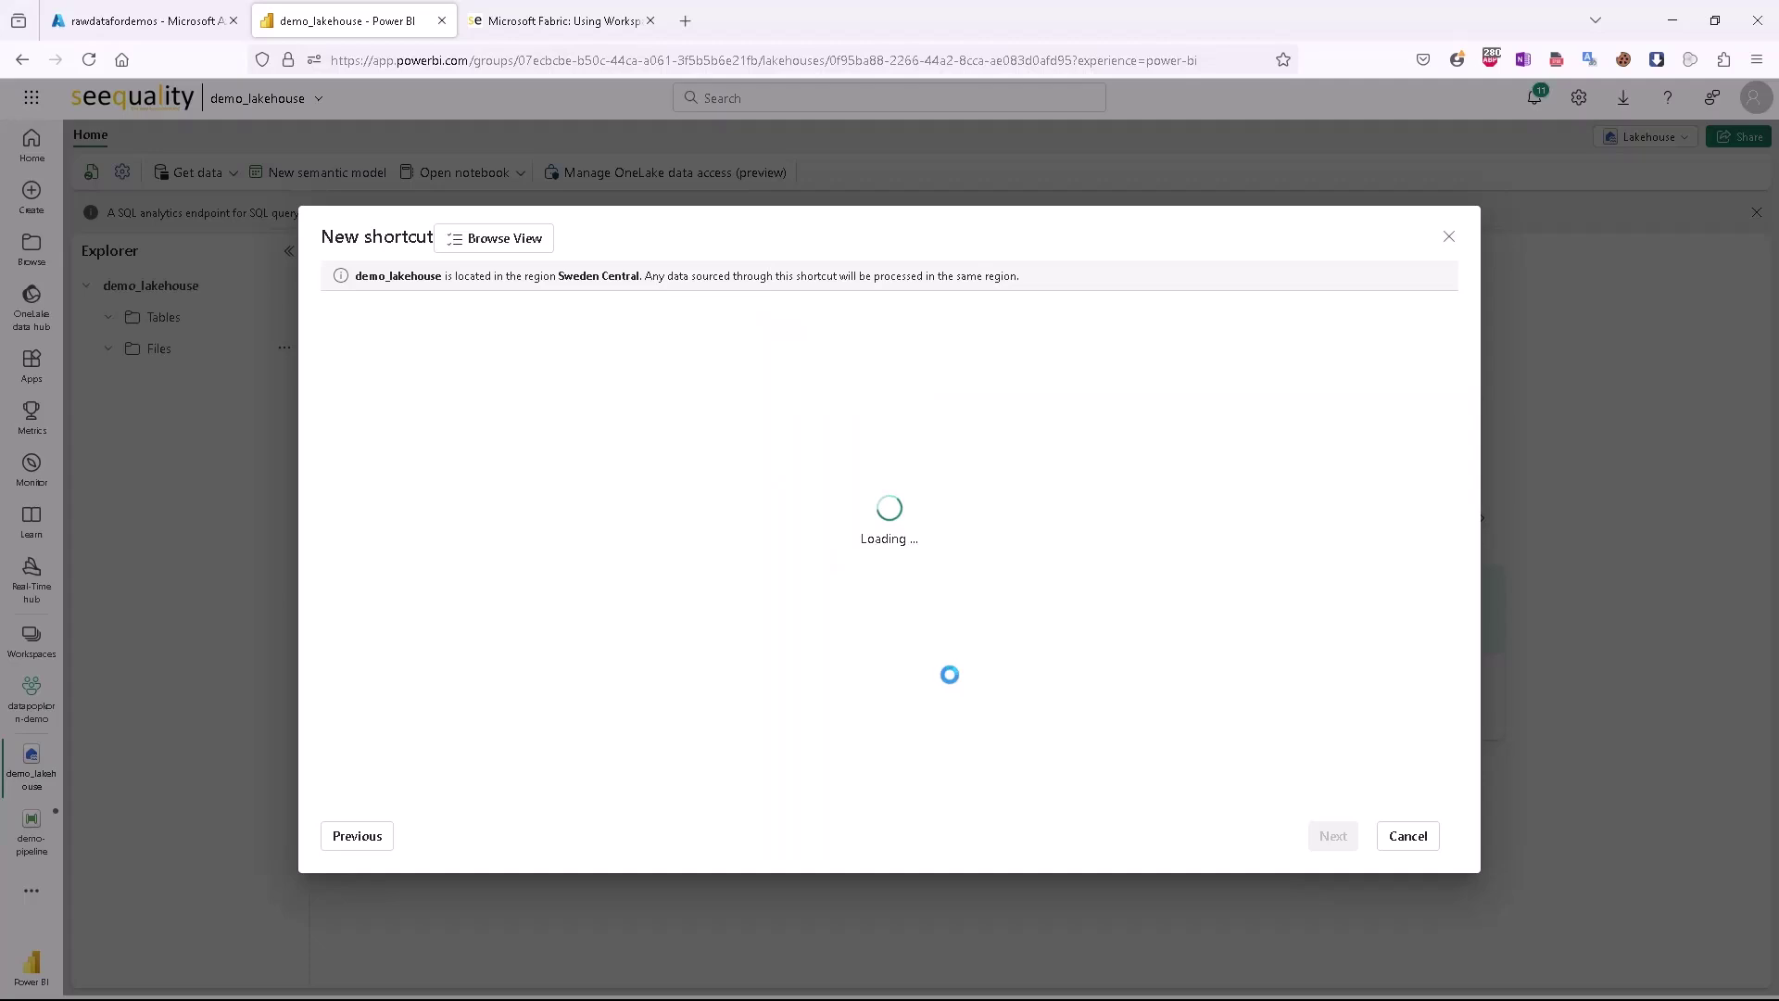
- Target the csv folder and create the csv shortcut, then open demo-pipeline
{"action": "left_click", "coordinate": [338, 369]}
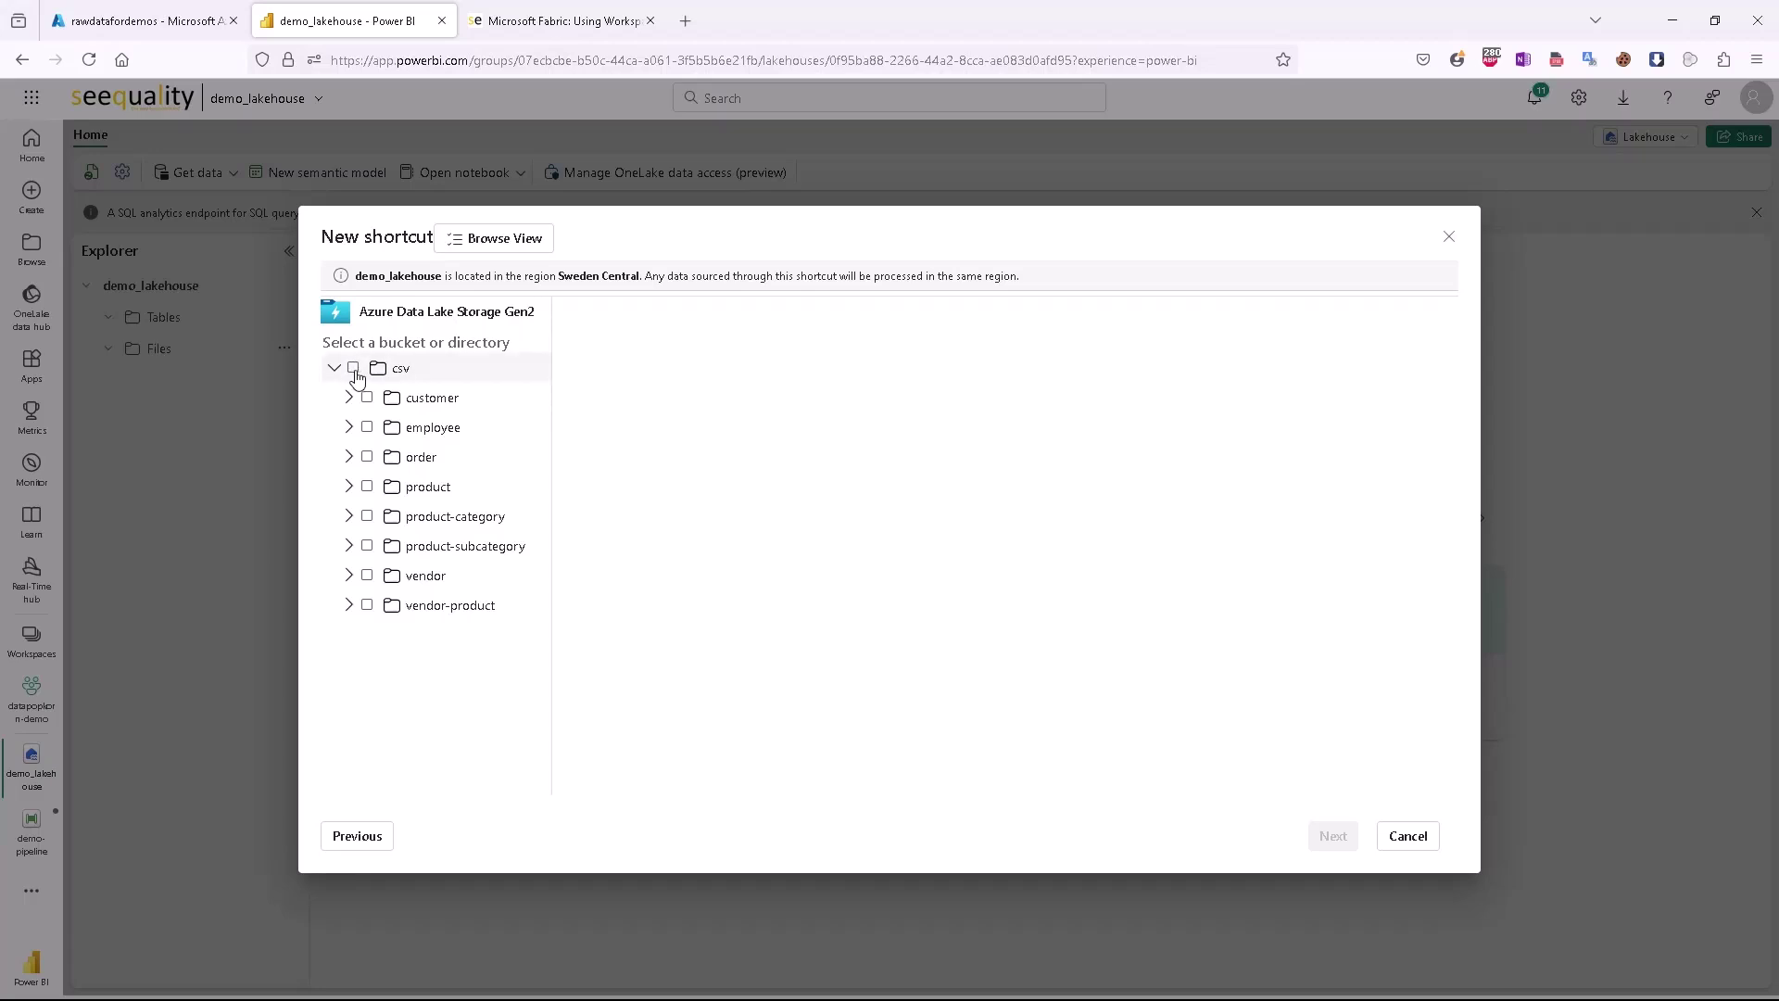
{"action": "left_click", "coordinate": [353, 368]}
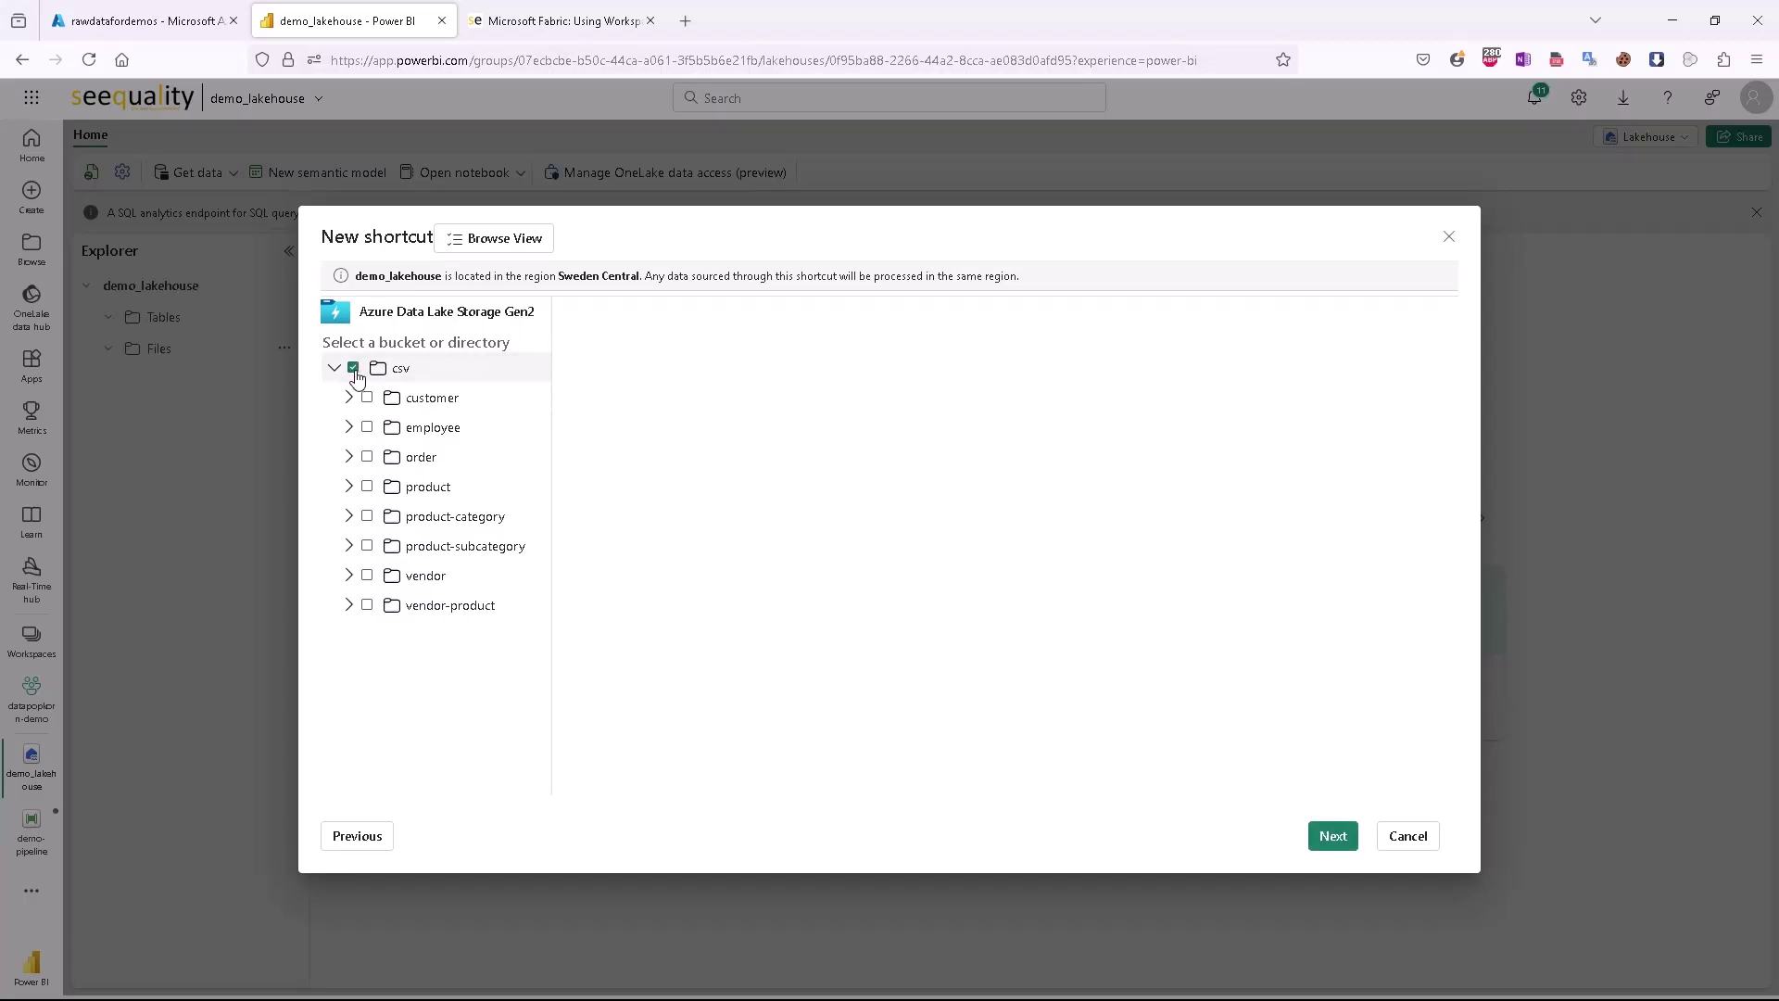
{"action": "left_click", "coordinate": [1335, 837]}
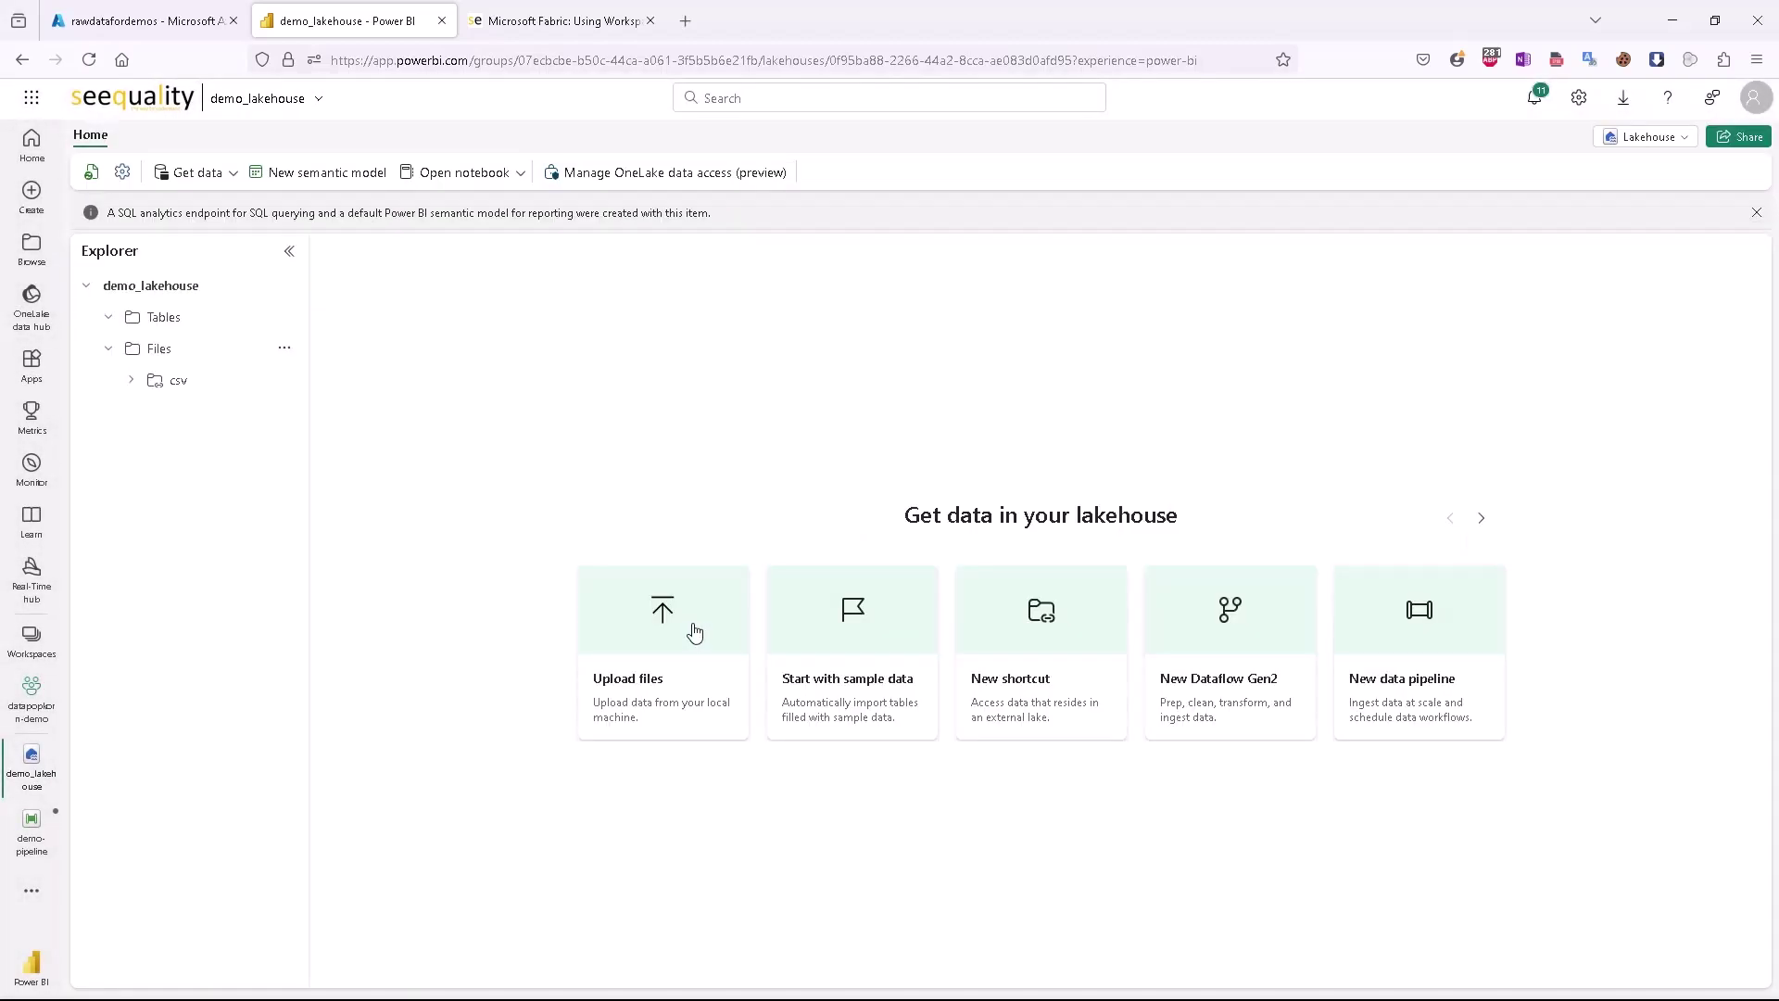
{"action": "left_click", "coordinate": [130, 382]}
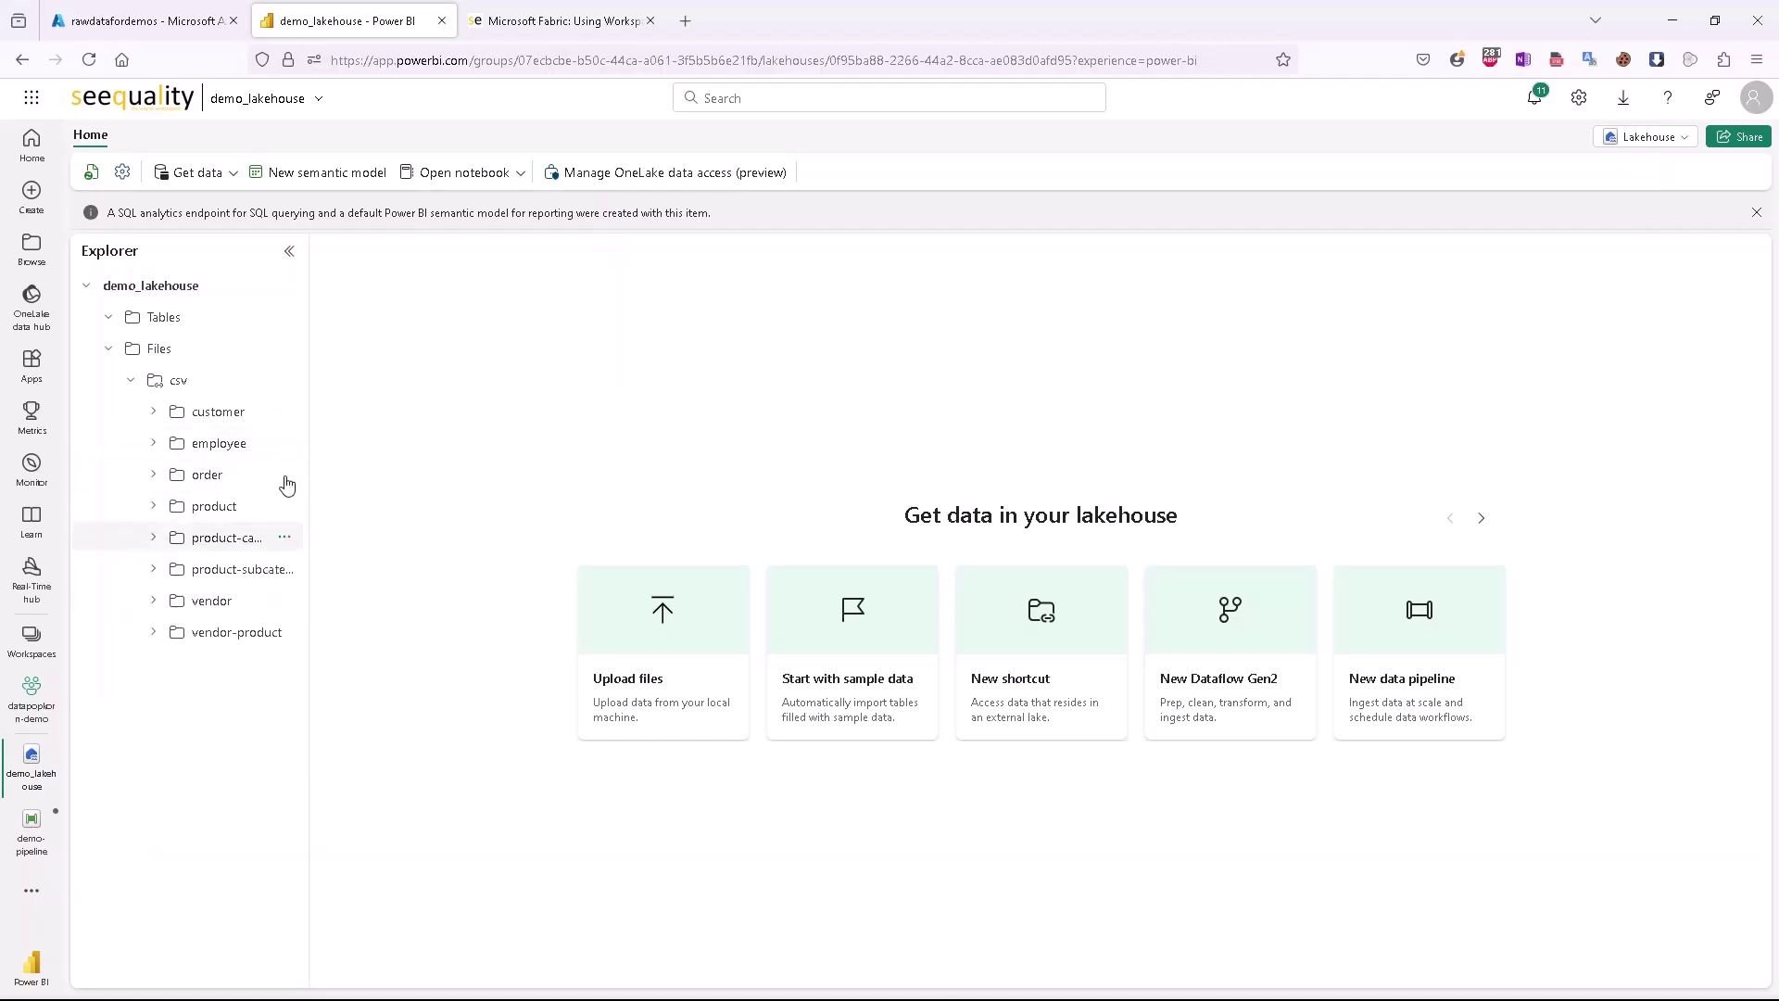
{"action": "left_click", "coordinate": [31, 825]}
- Set Copy data1's source connection to rawdatafordemos and confirm its csv folder is browsable
{"action": "left_click", "coordinate": [348, 329]}
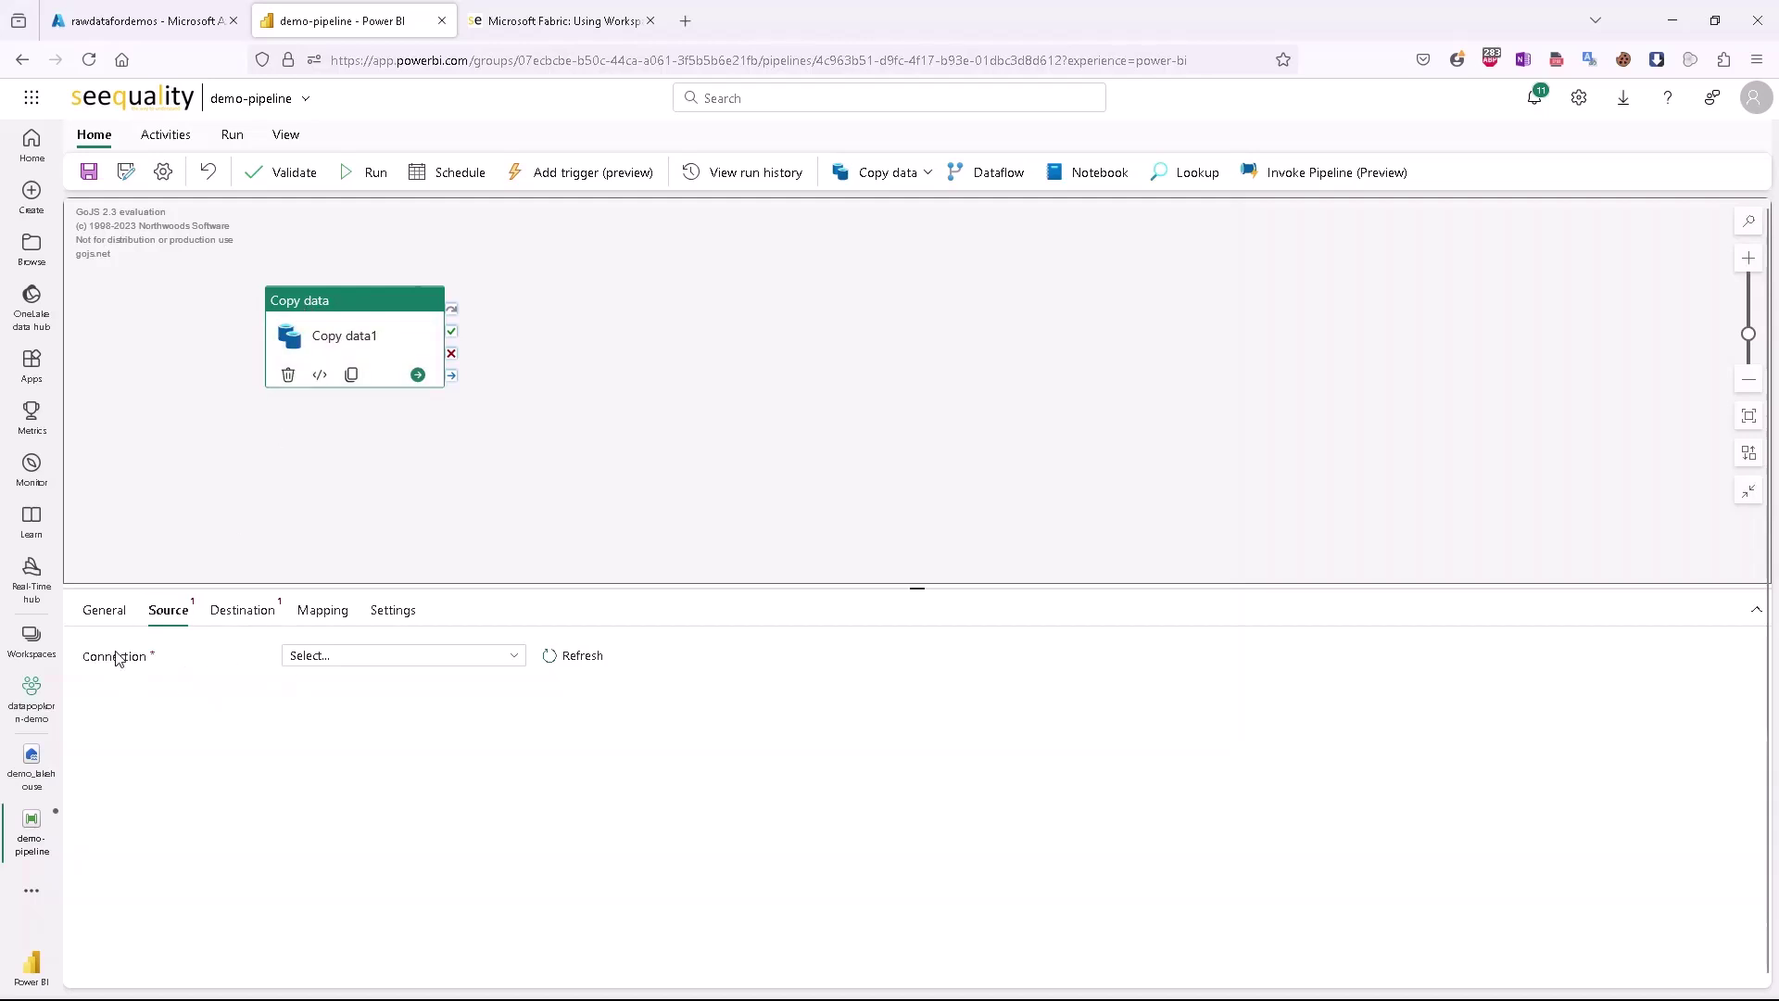
{"action": "left_click", "coordinate": [576, 658]}
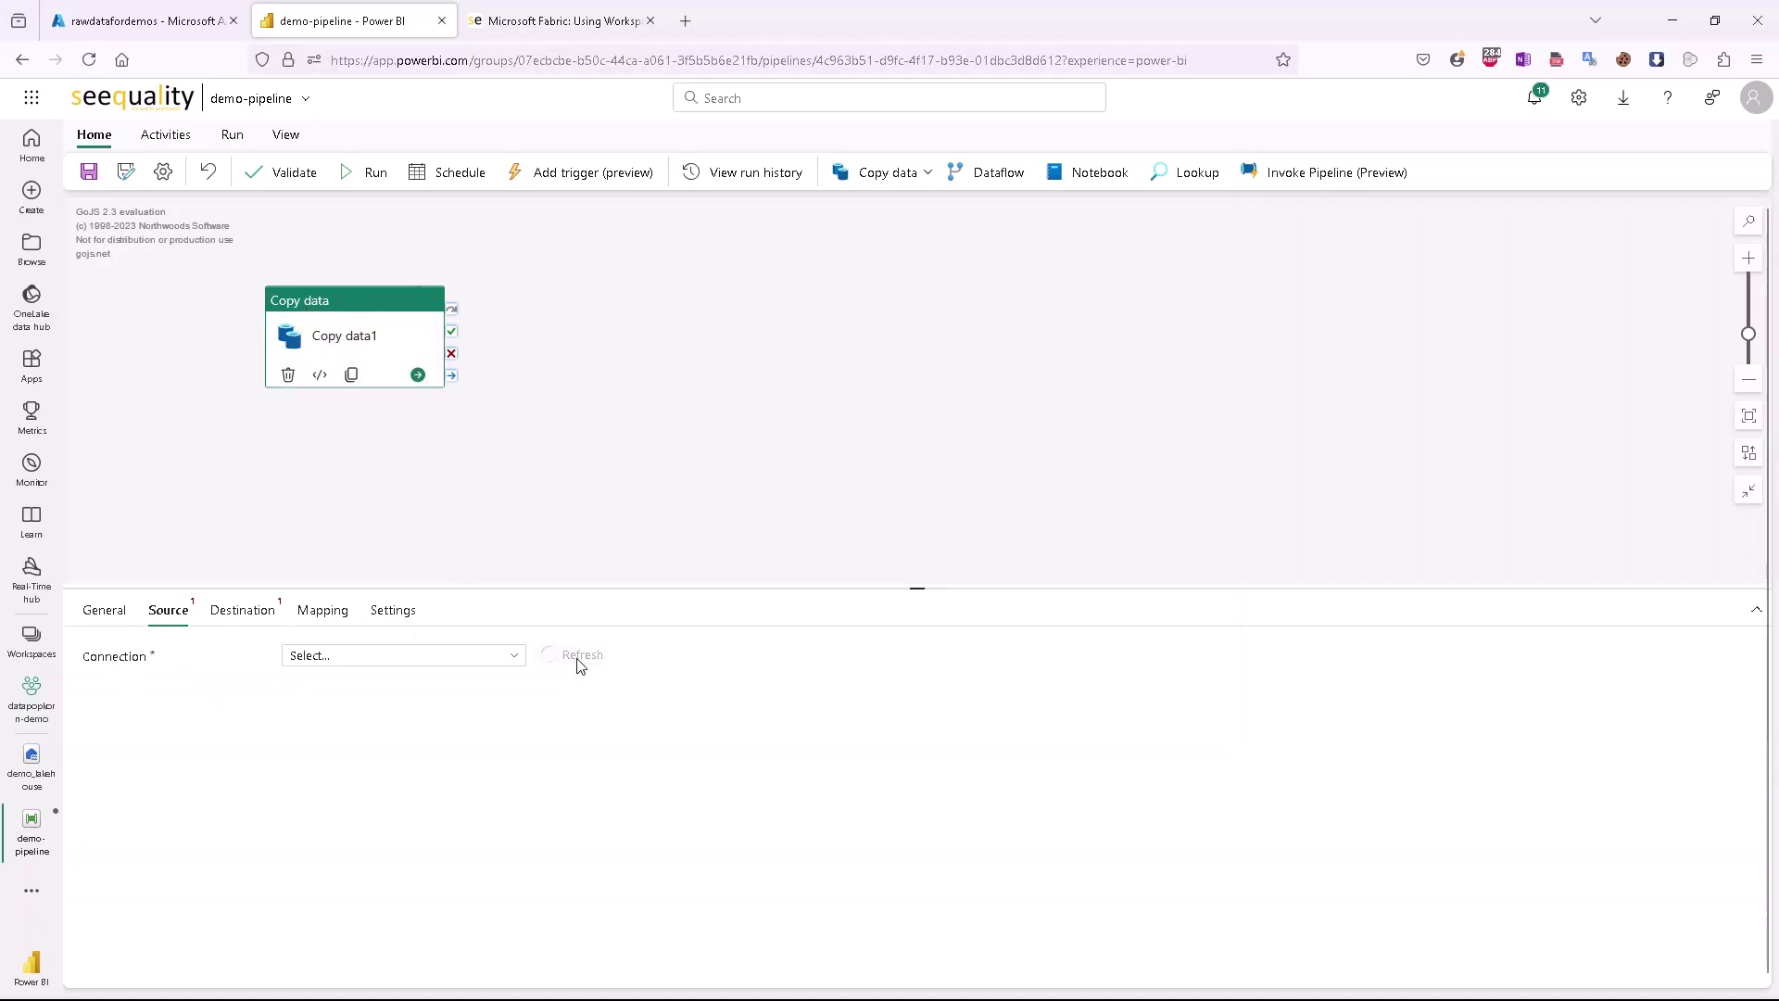
{"action": "left_click", "coordinate": [469, 656]}
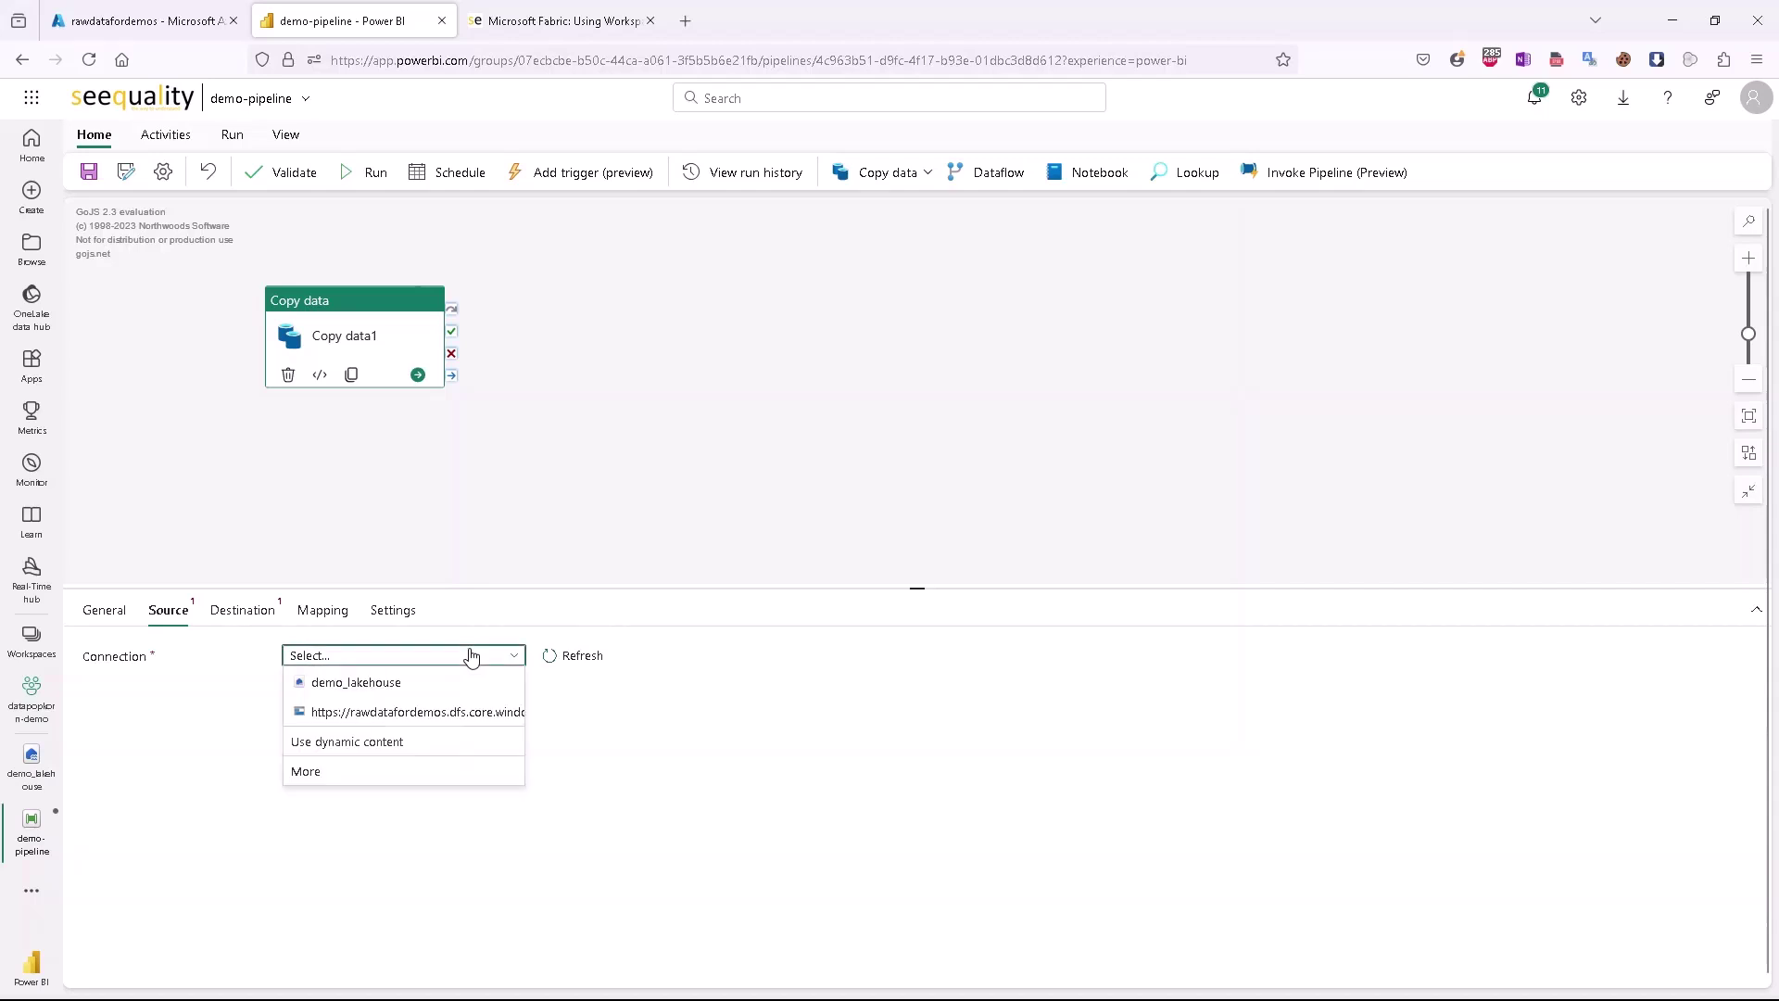
{"action": "left_click", "coordinate": [387, 714]}
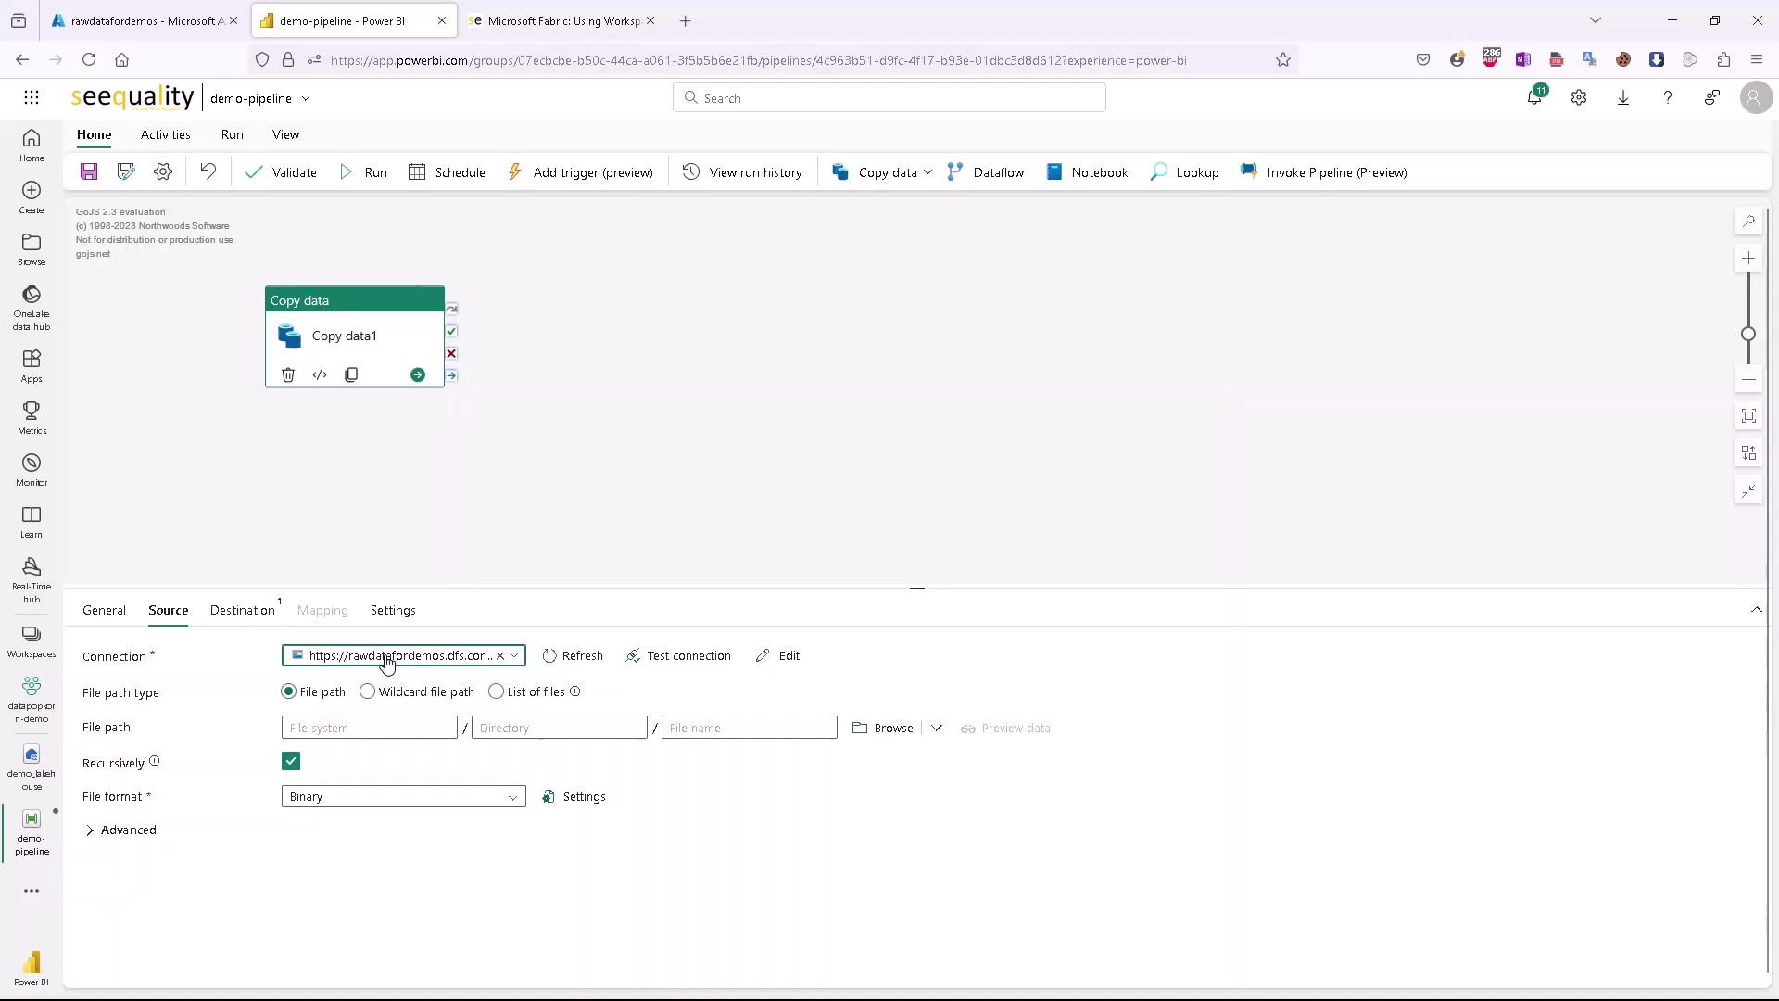
{"action": "left_click", "coordinate": [894, 729]}
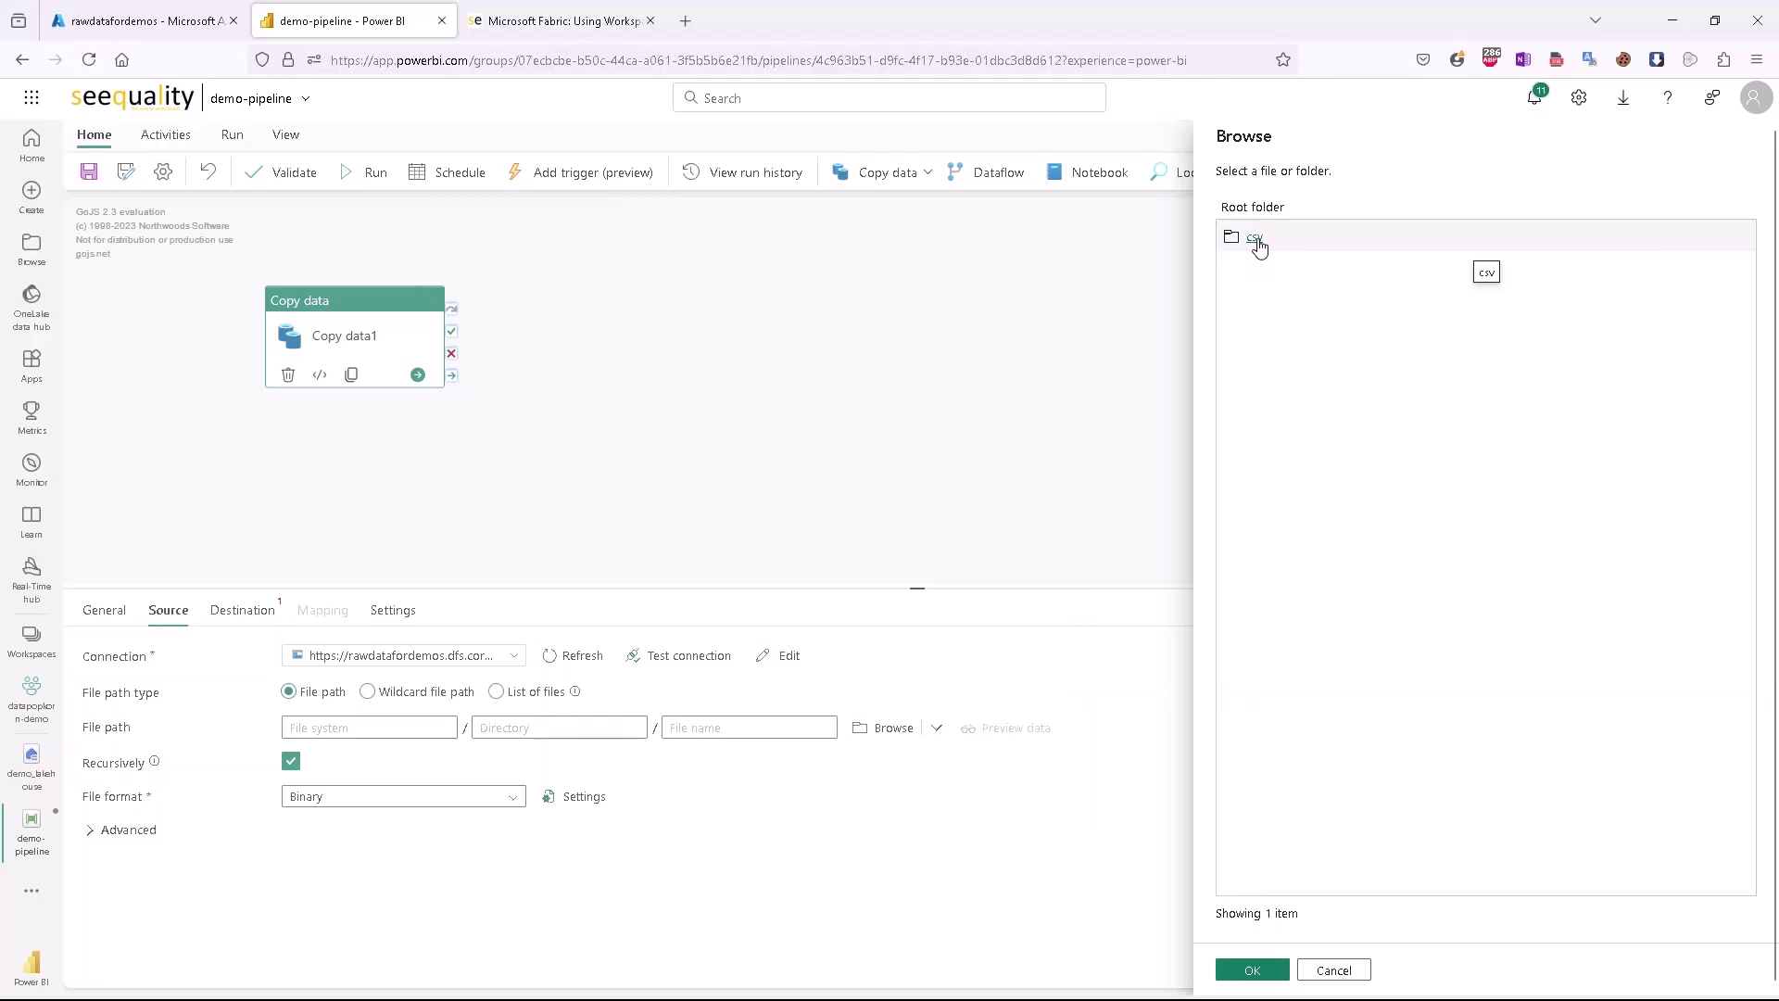
{"action": "left_click", "coordinate": [1258, 241]}
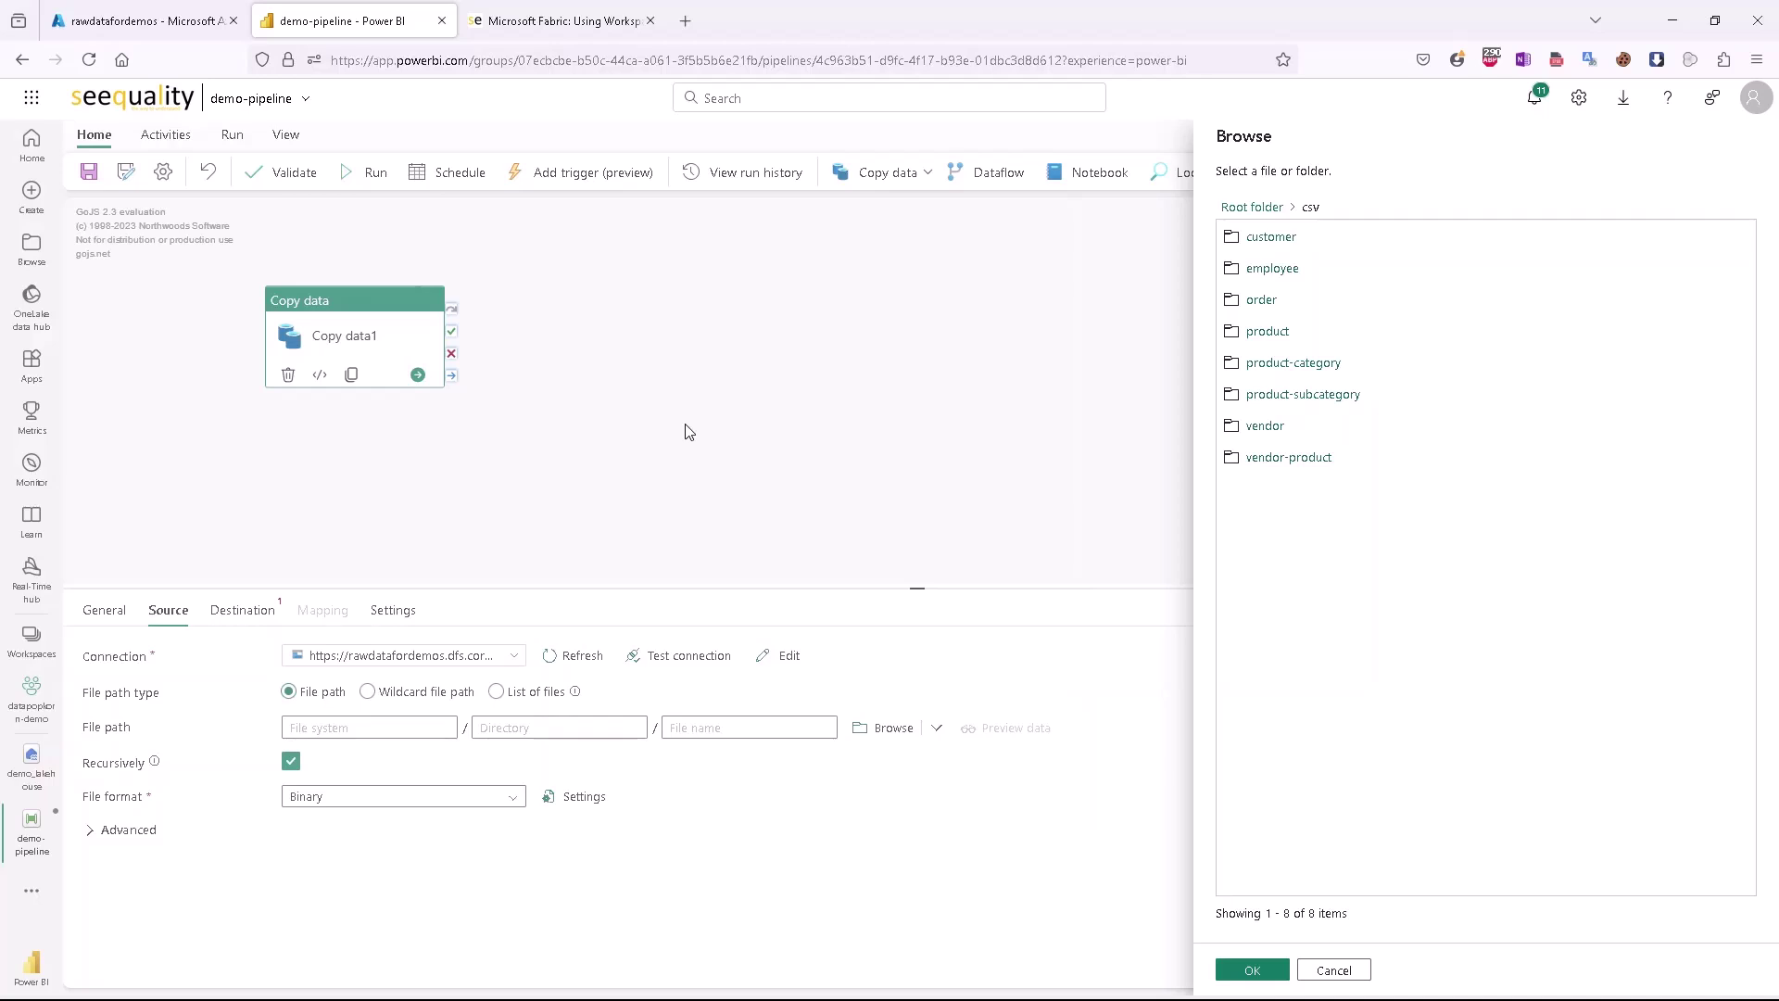
{"action": "left_click", "coordinate": [1334, 970]}
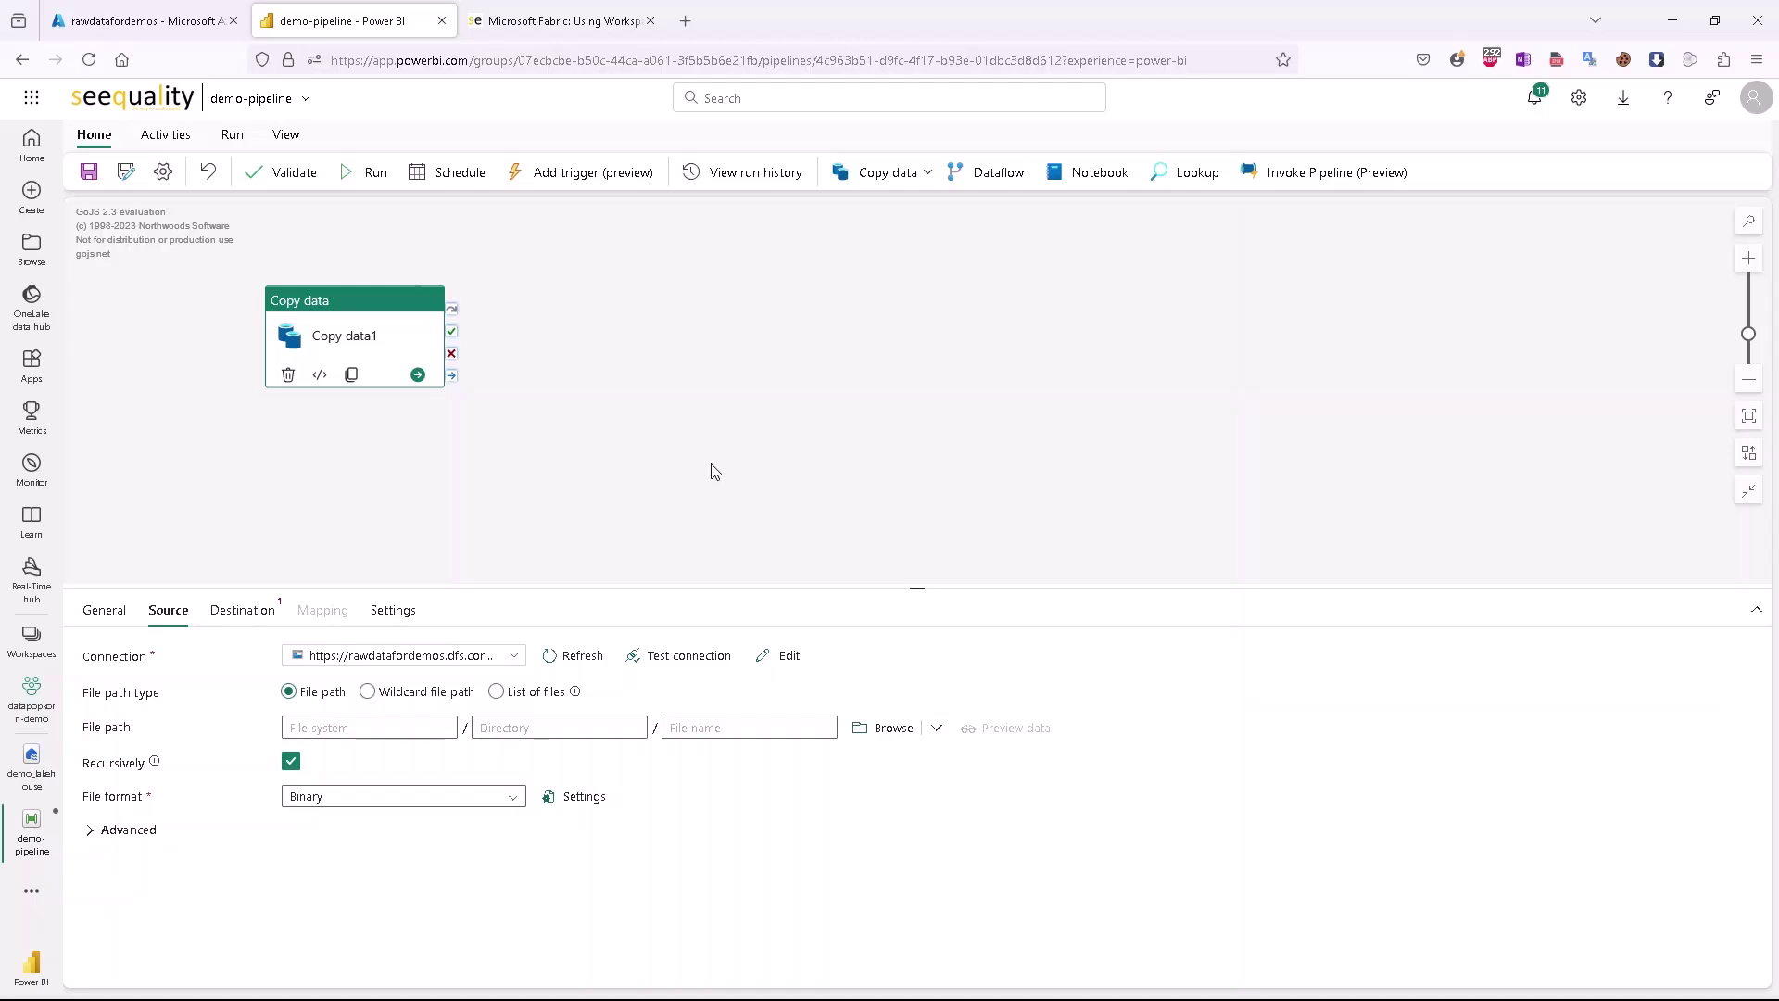
- Show the seequality article 'Microsoft Fabric: Using Workspace Identity for Authentication' and skim its introduction
{"action": "left_click", "coordinate": [524, 20]}
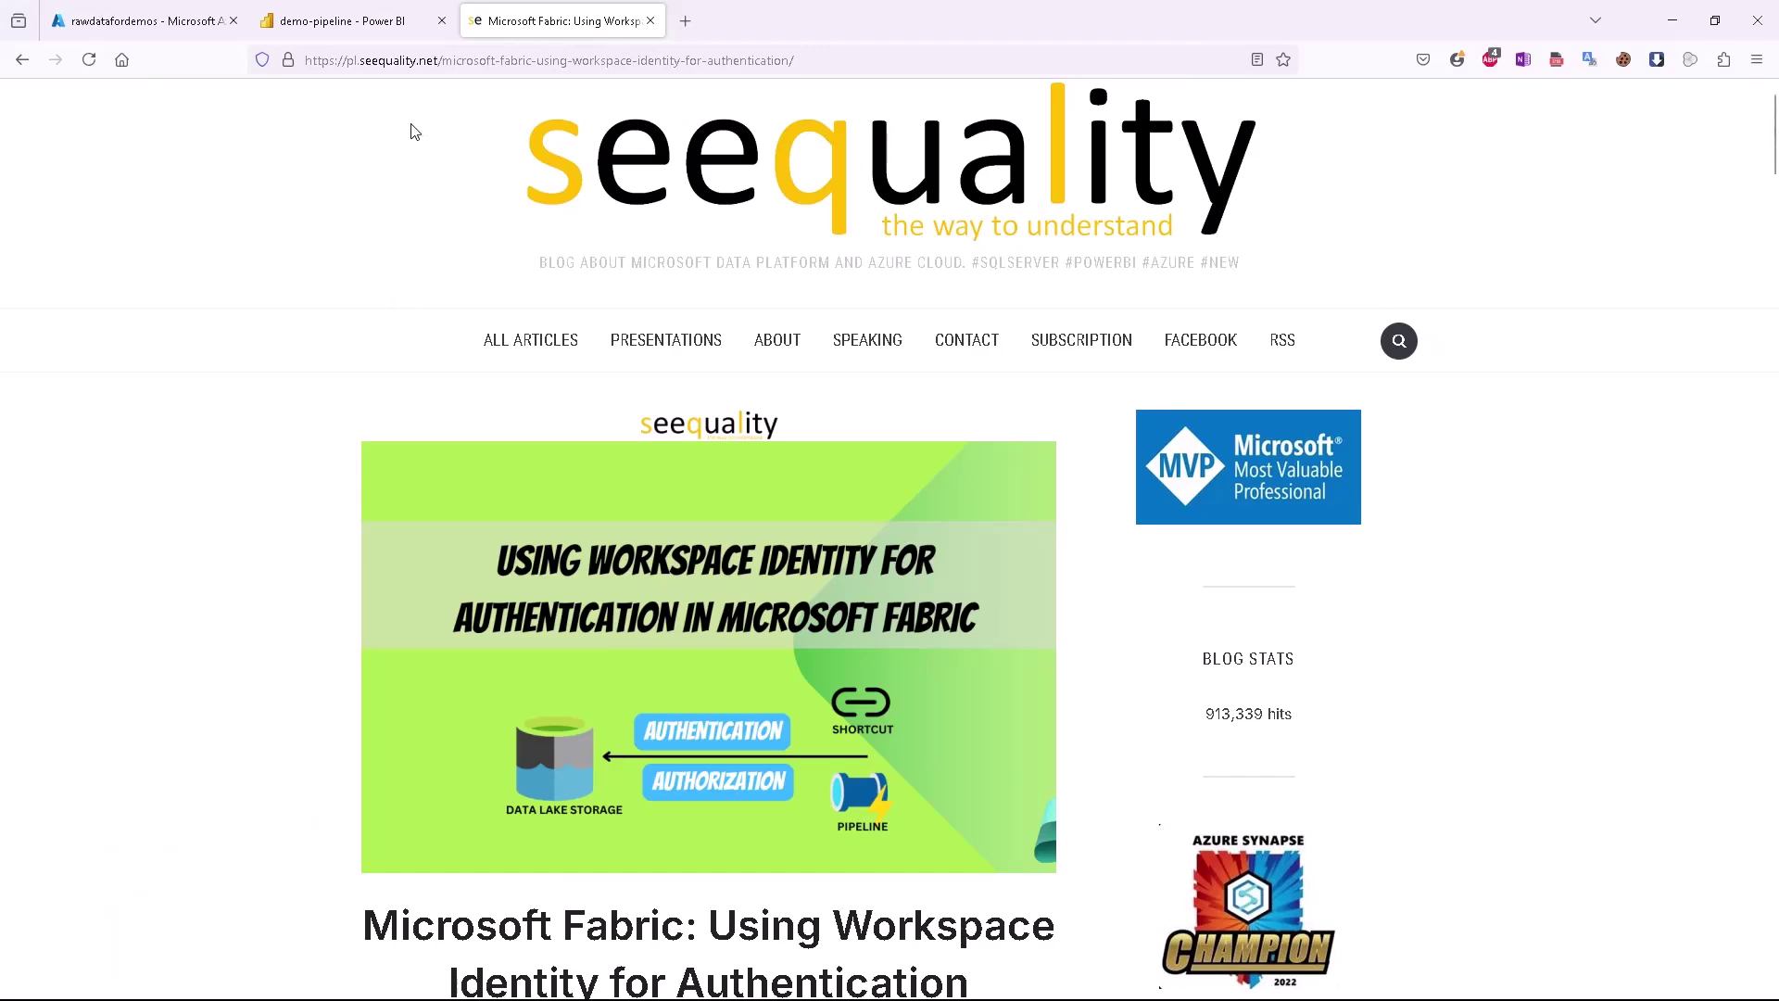
{"action": "scroll", "coordinate": [332, 468], "scroll_direction": "down", "scroll_amount": 5}
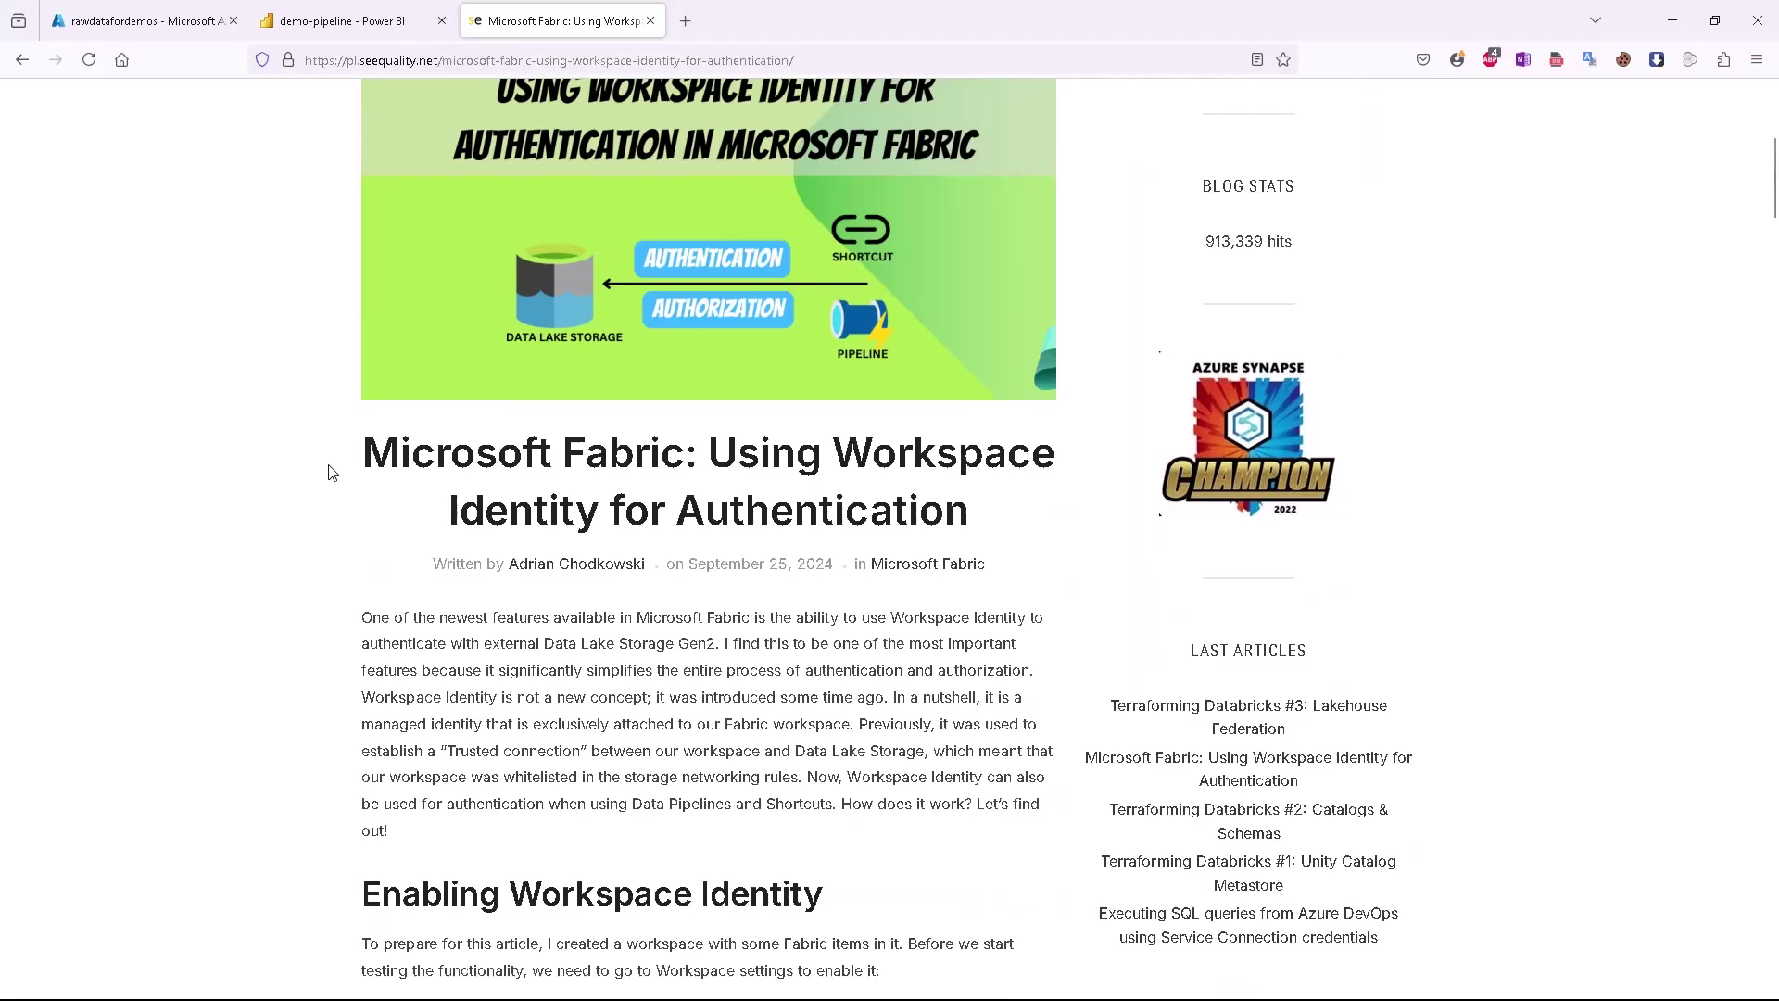
{"action": "scroll", "coordinate": [339, 473], "scroll_direction": "down", "scroll_amount": 3}
{"action": "scroll", "coordinate": [343, 474], "scroll_direction": "down", "scroll_amount": 4}
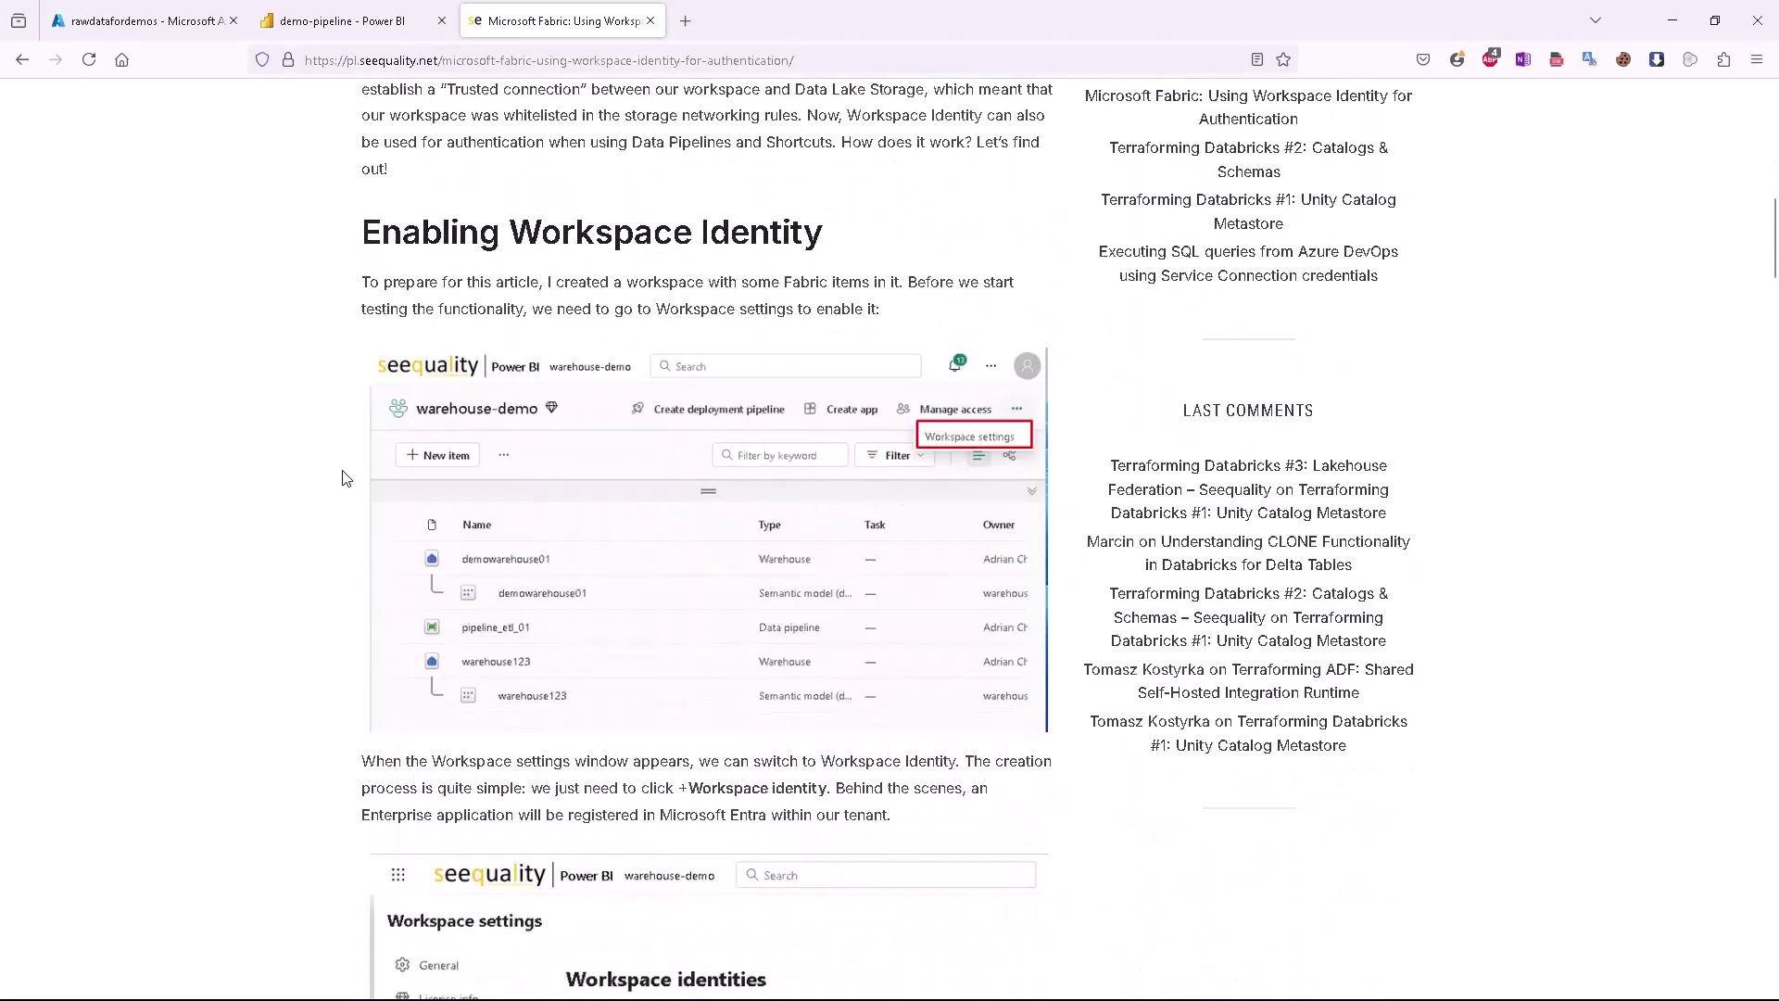
{"action": "scroll", "coordinate": [345, 478], "scroll_direction": "up", "scroll_amount": 5}
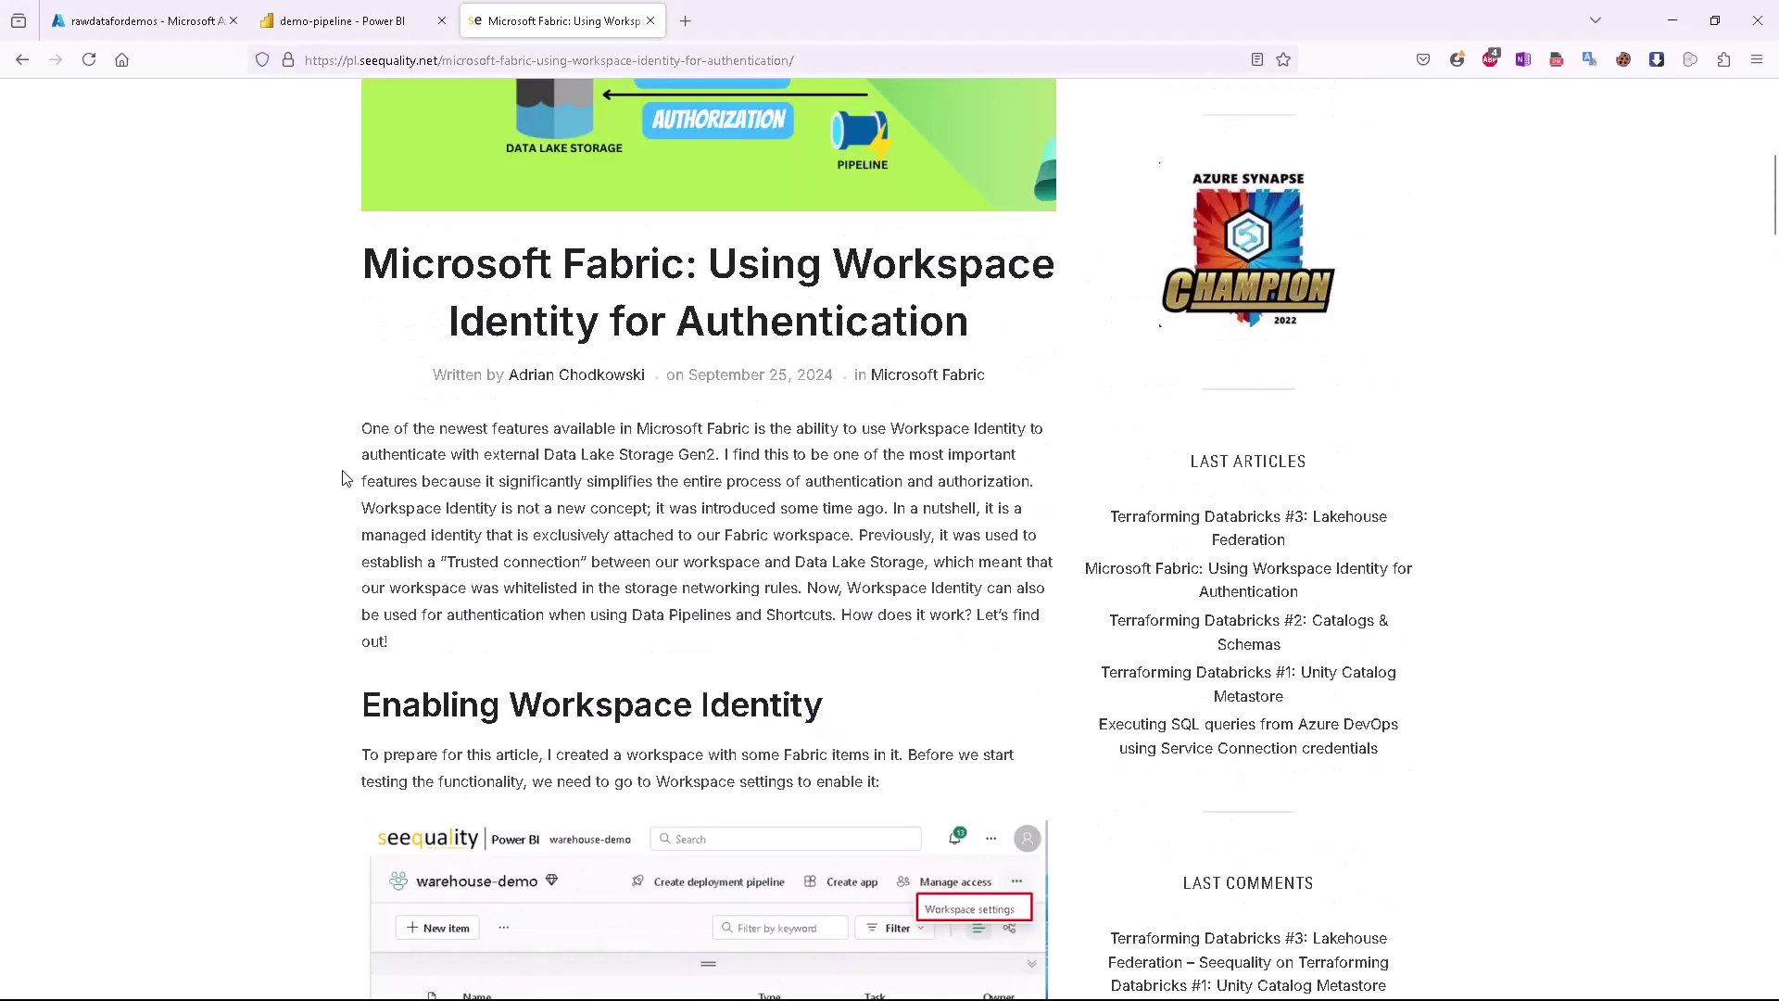
{"action": "scroll", "coordinate": [348, 478], "scroll_direction": "up", "scroll_amount": 8}
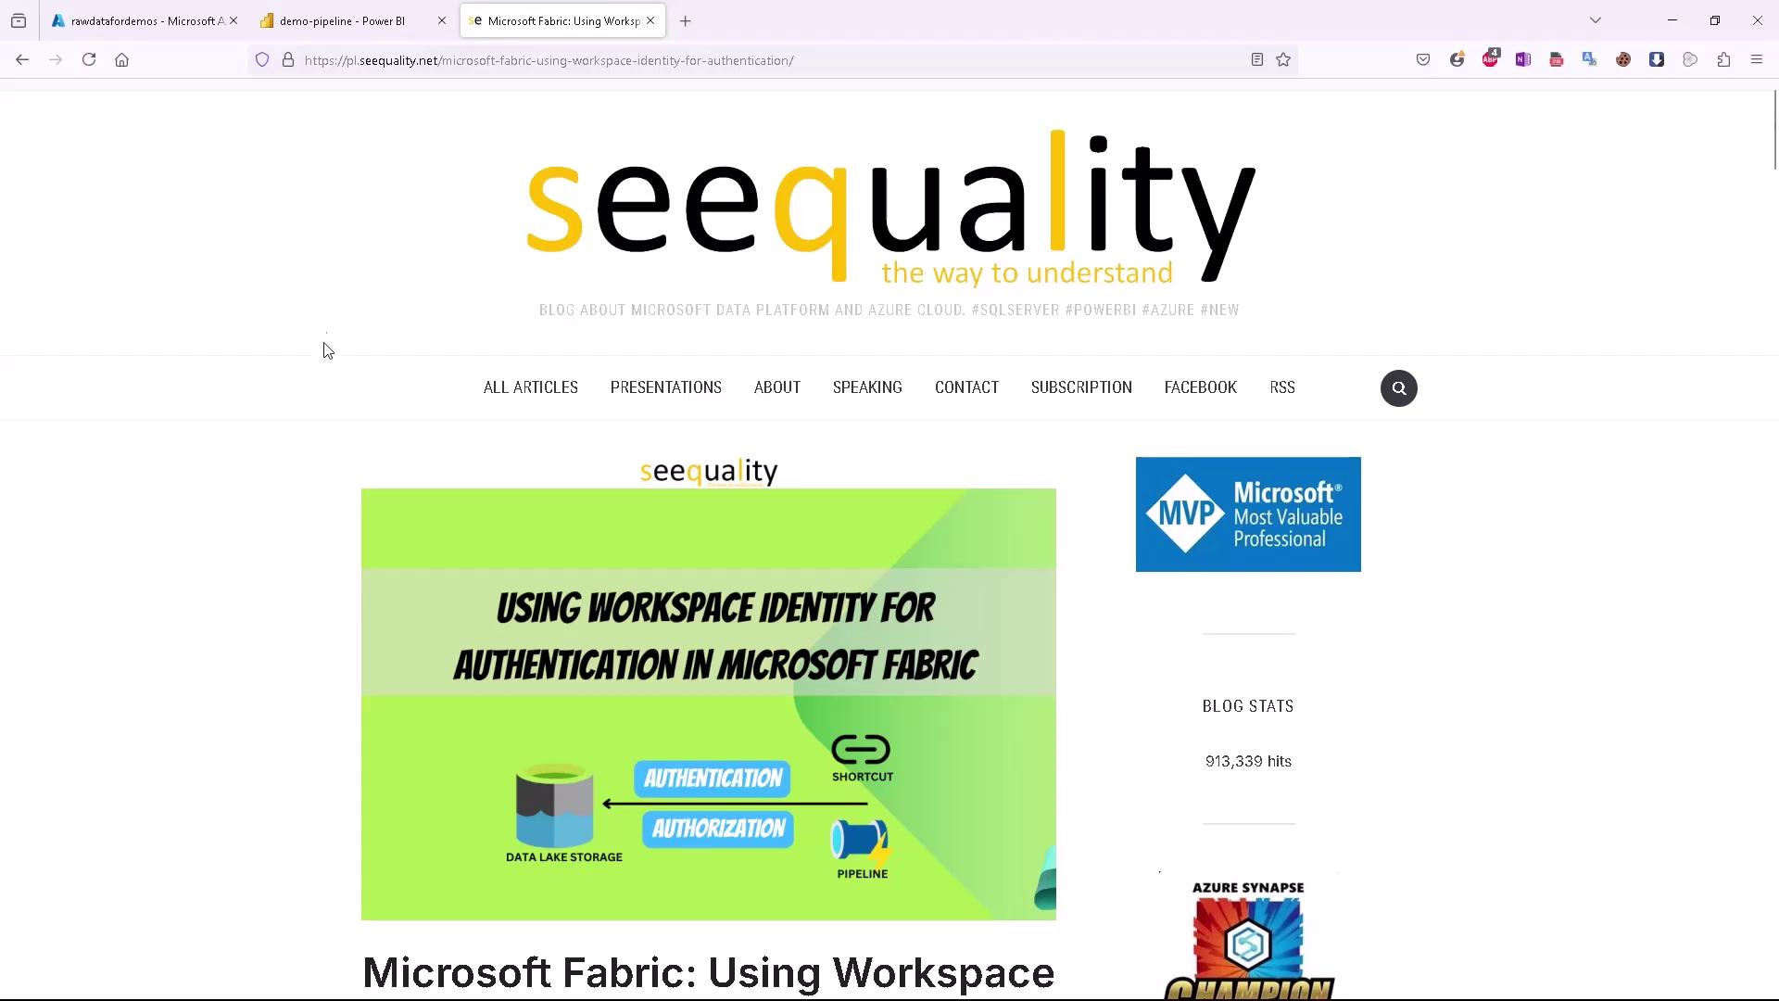